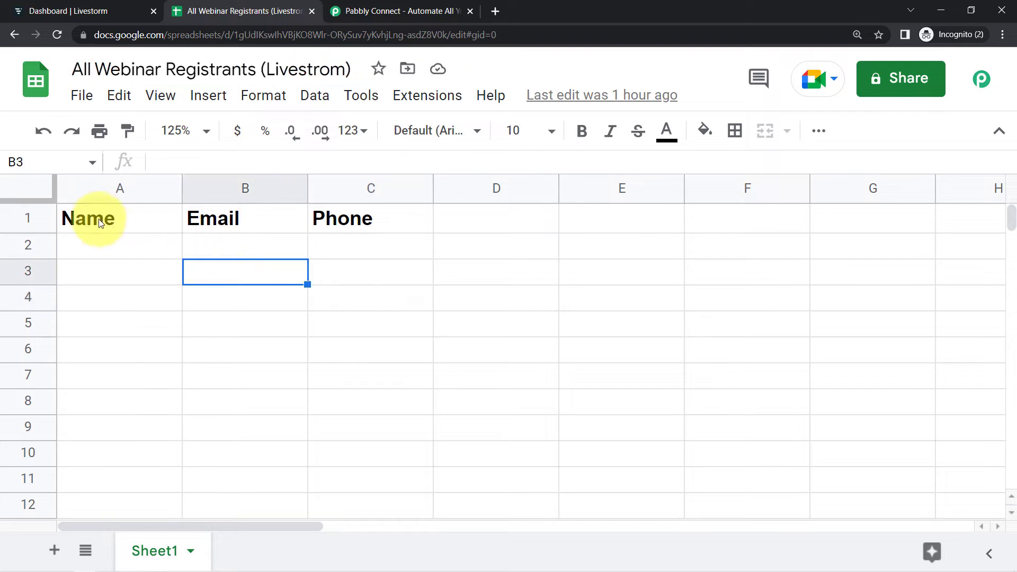
- Review the open Livestorm dashboard, registrants spreadsheet and Pabbly Connect tabs
{"action": "left_click", "coordinate": [58, 10]}
{"action": "left_click", "coordinate": [201, 11]}
{"action": "left_click", "coordinate": [78, 13]}
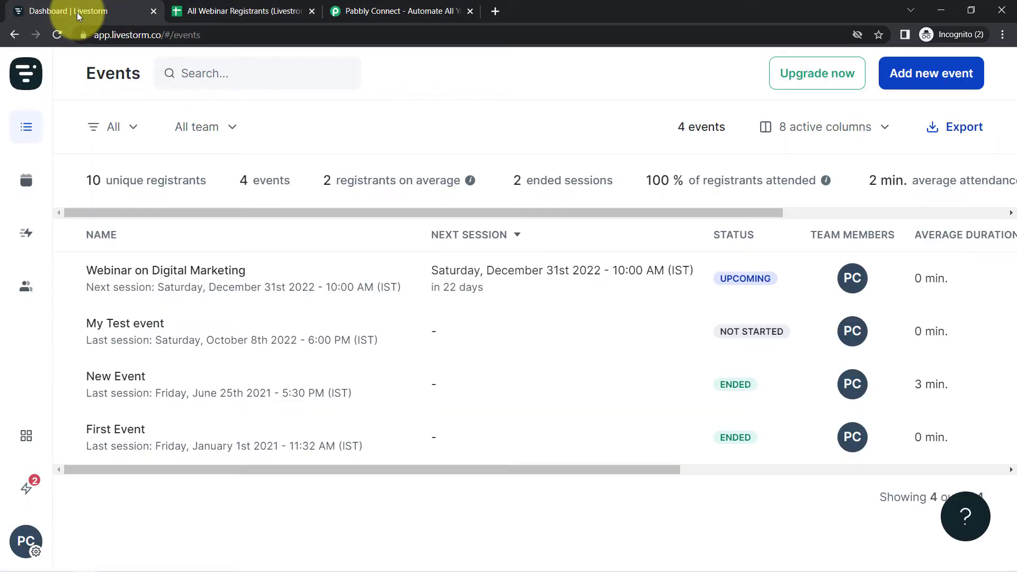
{"action": "left_click", "coordinate": [427, 11]}
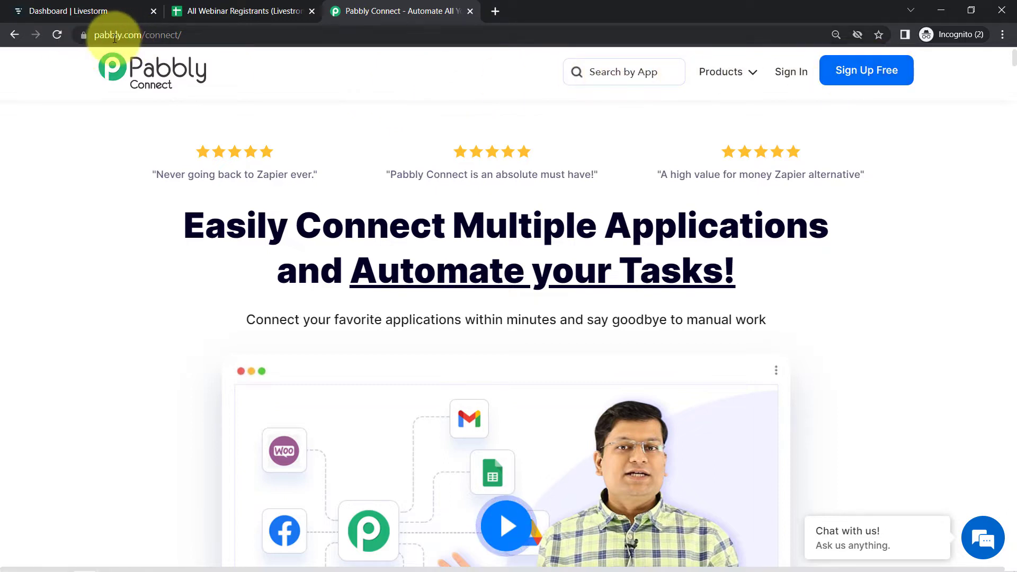
- Sign in to Pabbly and open Pabbly Connect from the apps page
{"action": "left_click_drag", "start_coordinate": [115, 38], "coordinate": [206, 66]}
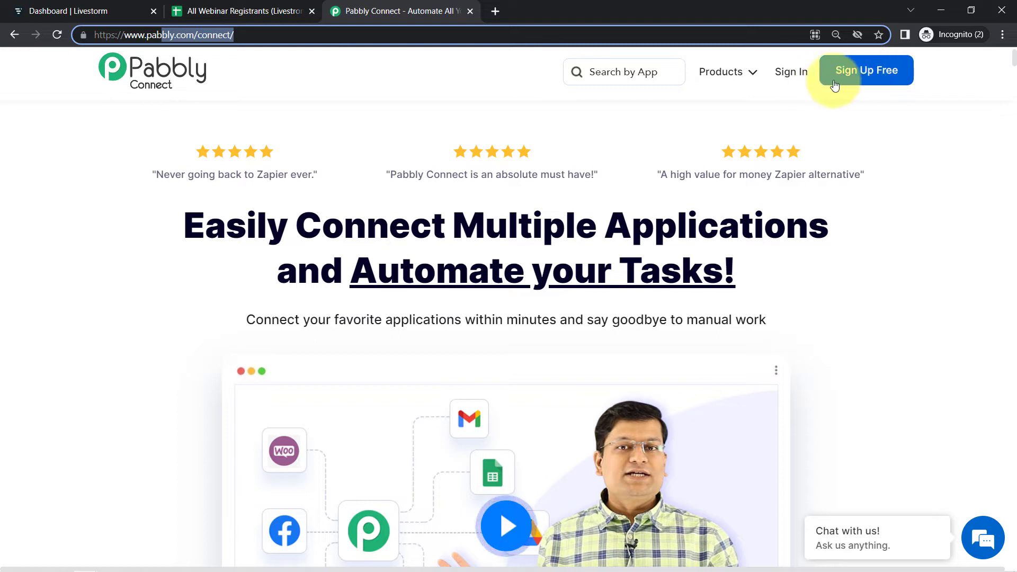
{"action": "left_click", "coordinate": [785, 72]}
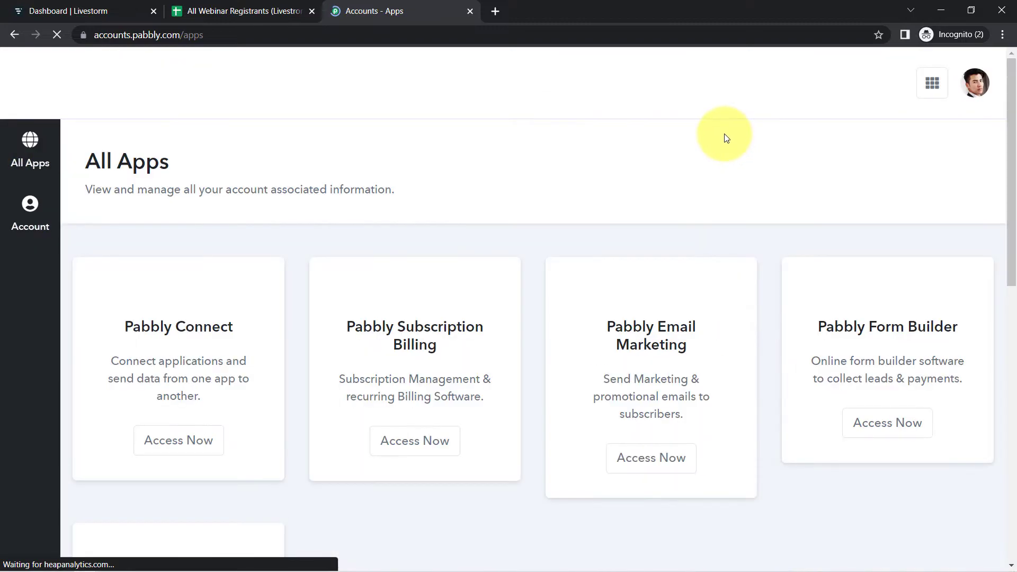
{"action": "left_click", "coordinate": [175, 450]}
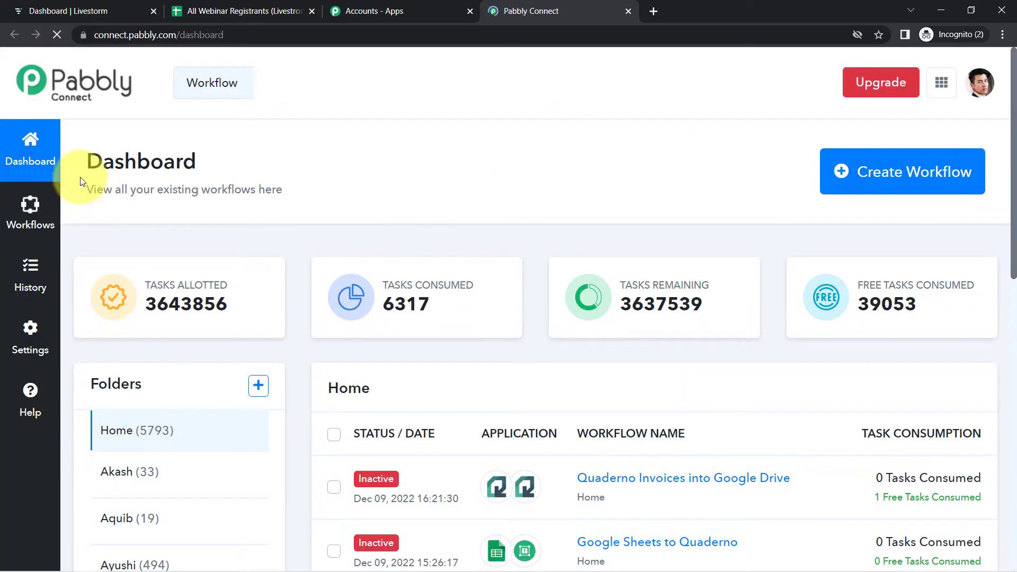
- Create a new workflow named 'Automatically Add Livestorm Registrants to Google Sheets'
{"action": "left_click_drag", "start_coordinate": [87, 159], "coordinate": [195, 183]}
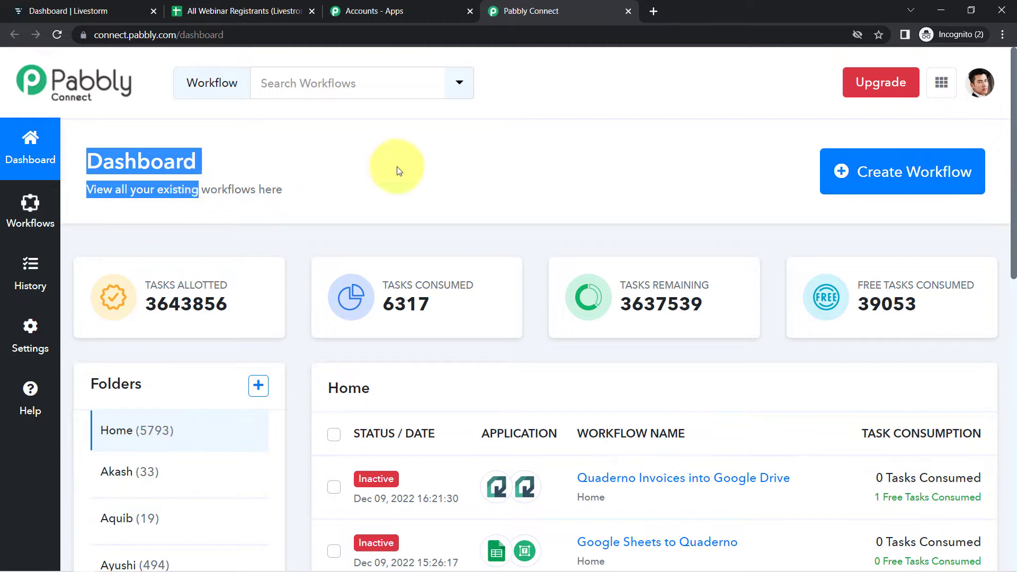
{"action": "left_click", "coordinate": [903, 175]}
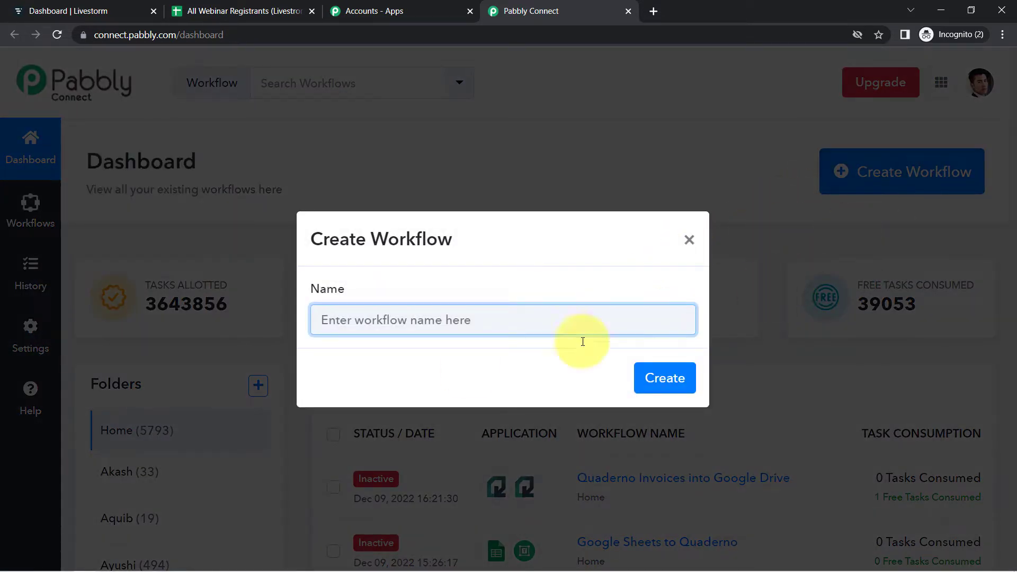
{"action": "left_click_drag", "start_coordinate": [326, 238], "coordinate": [453, 242]}
{"action": "left_click", "coordinate": [387, 315]}
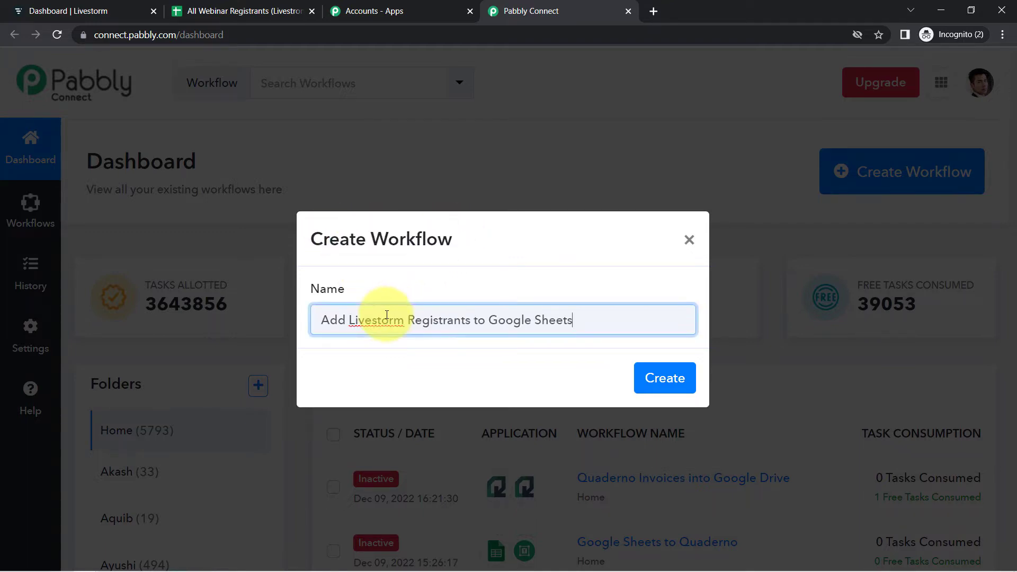
{"action": "left_click", "coordinate": [323, 321]}
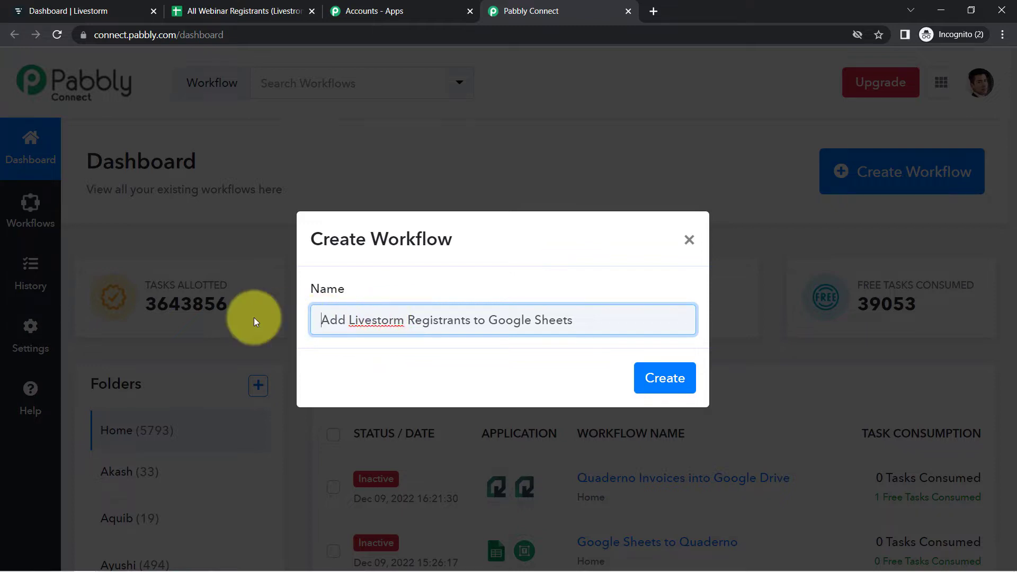
{"action": "type", "text": "Automatically"}
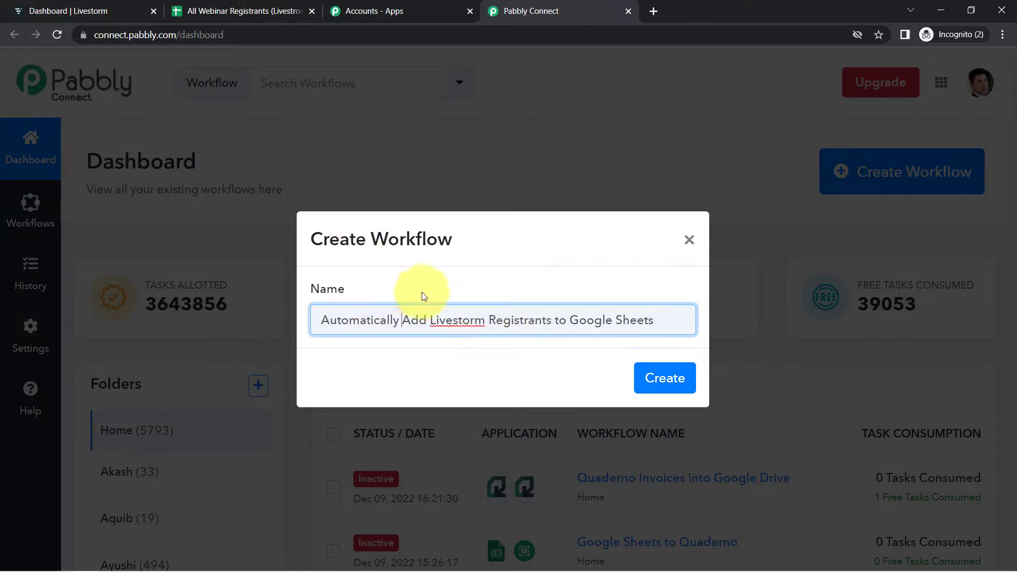
{"action": "left_click", "coordinate": [453, 321]}
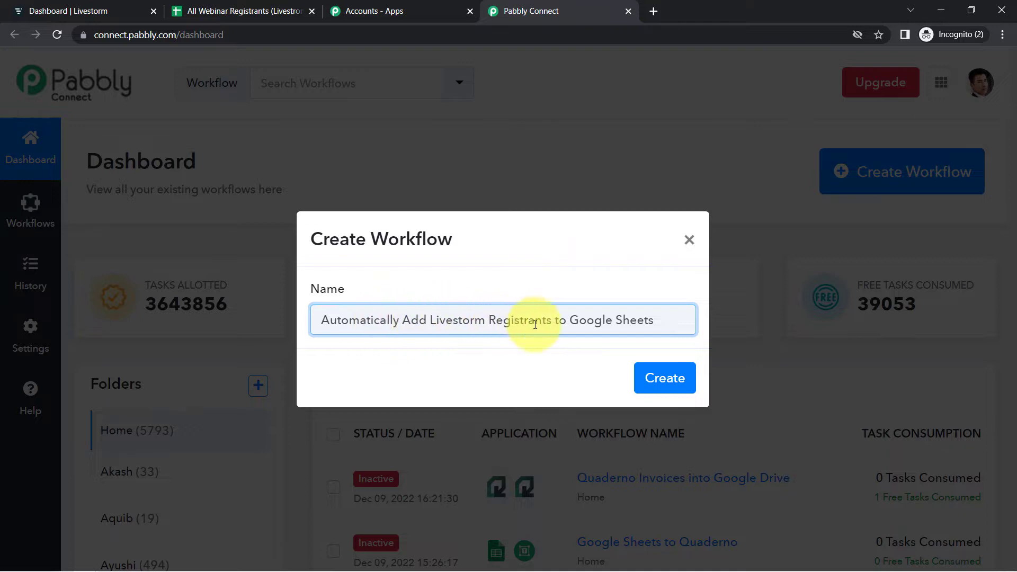
{"action": "left_click", "coordinate": [654, 378]}
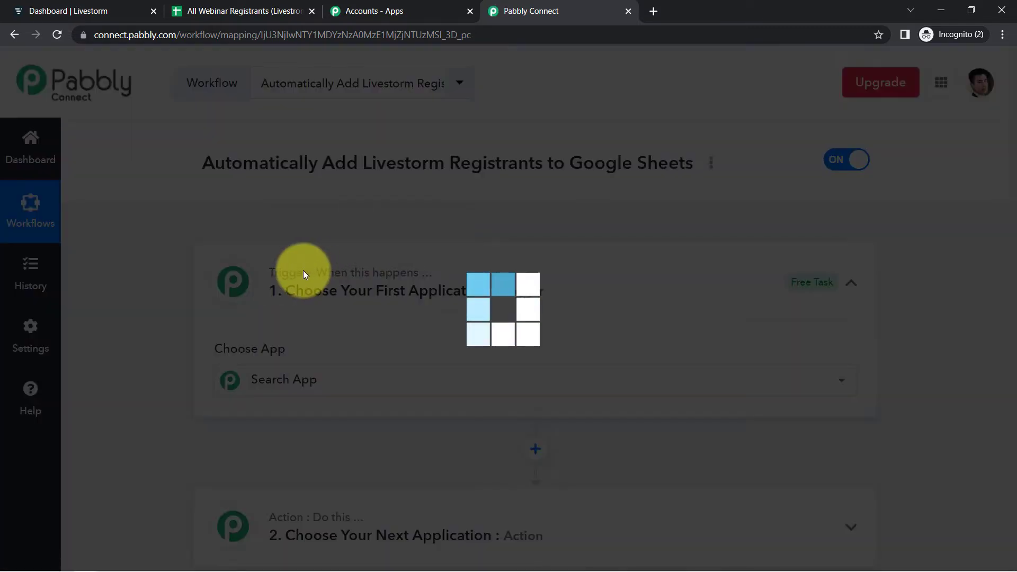
- Search for Livestorm and choose it as the trigger application
{"action": "left_click", "coordinate": [309, 383]}
{"action": "left_click", "coordinate": [327, 279]}
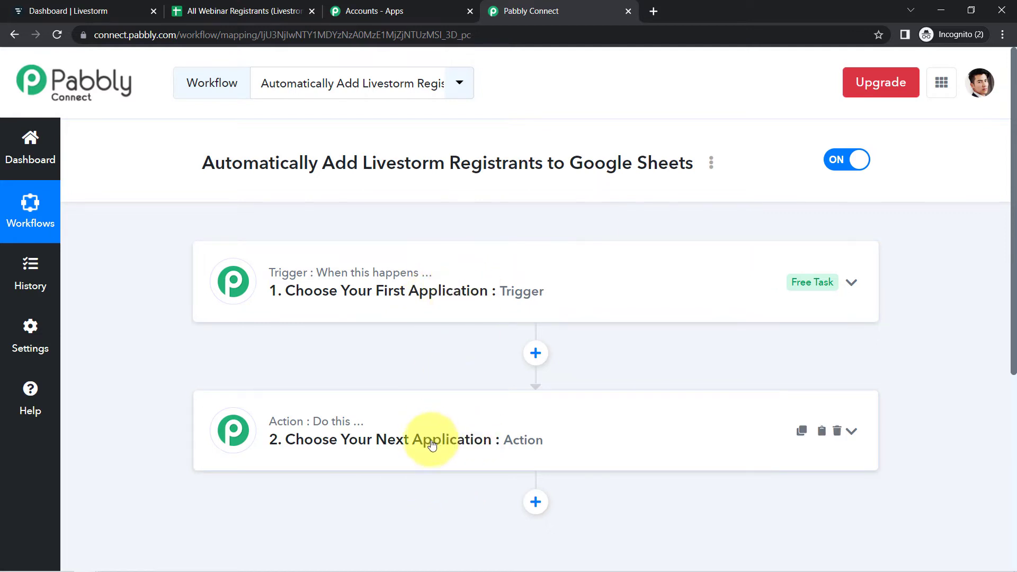
{"action": "left_click_drag", "start_coordinate": [242, 163], "coordinate": [603, 168]}
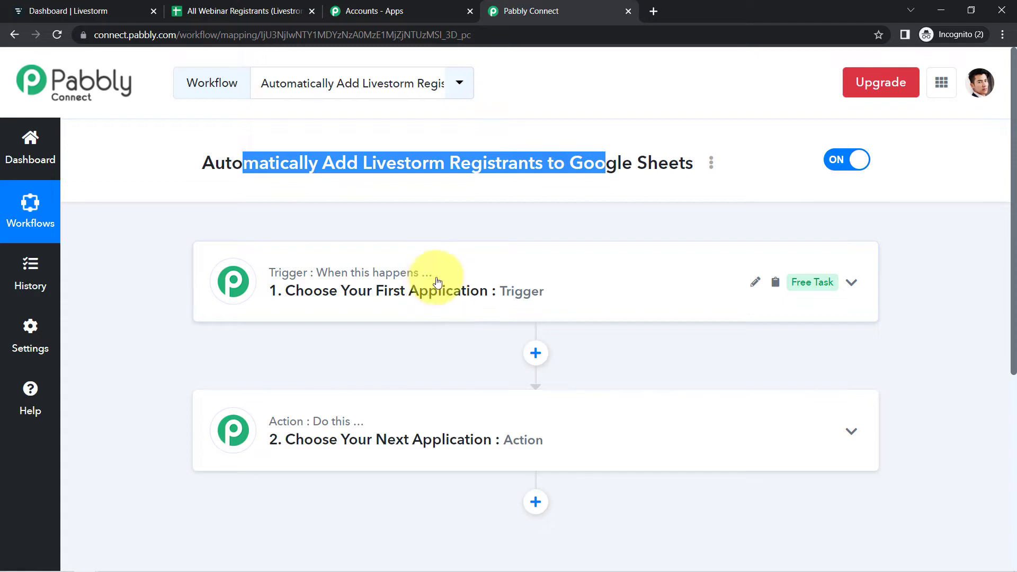
{"action": "left_click", "coordinate": [485, 299]}
{"action": "left_click", "coordinate": [239, 376]}
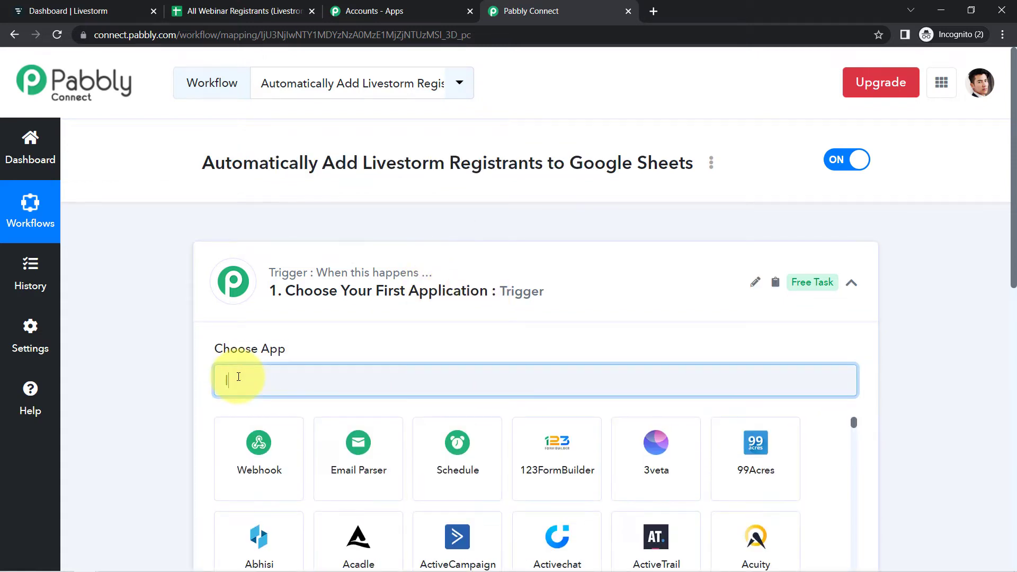
{"action": "type", "text": "lives"}
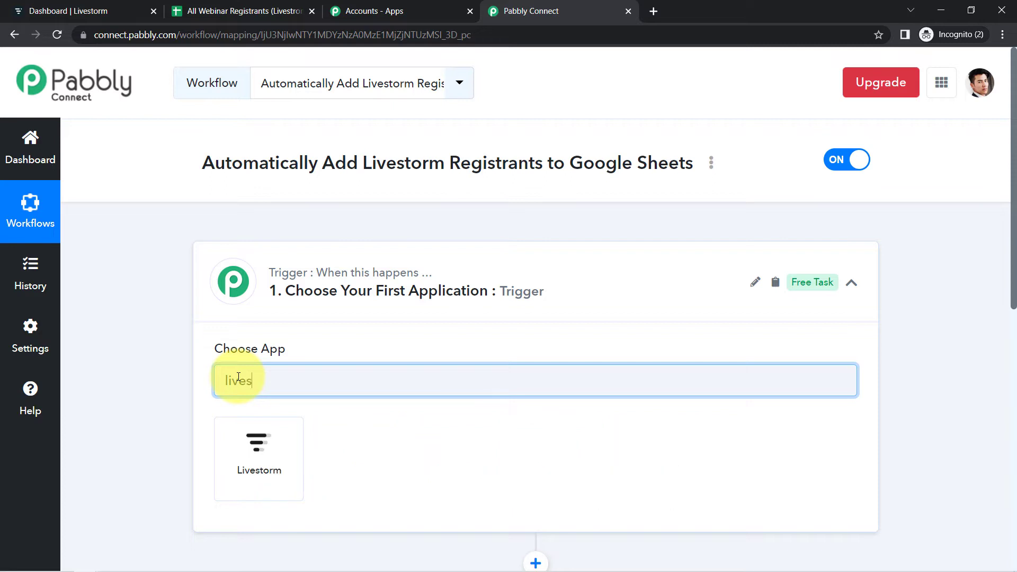
{"action": "left_click", "coordinate": [263, 444]}
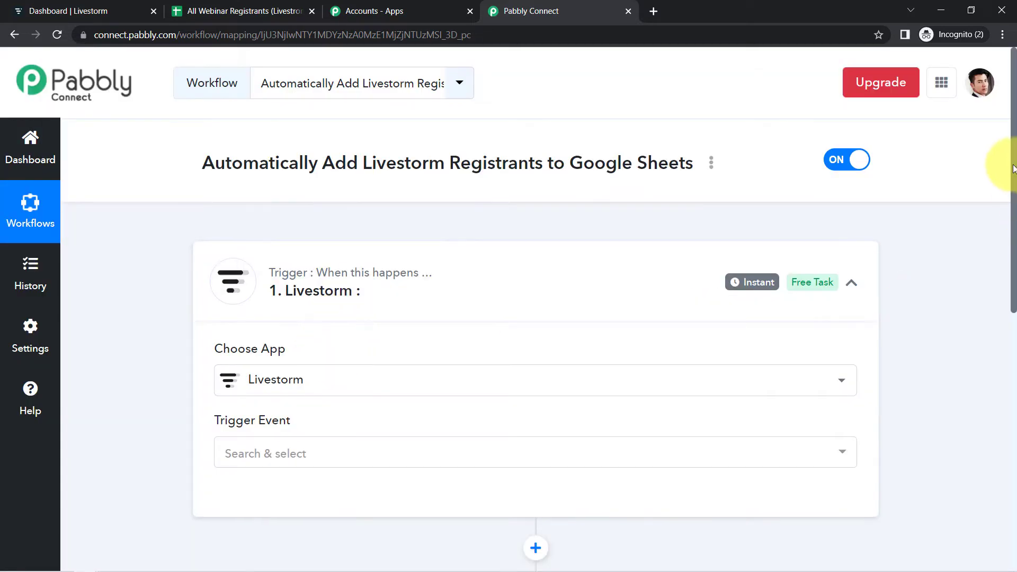
- Set the trigger event to New Registrant and open the Livestorm account connection dialog
{"action": "scroll", "coordinate": [1007, 201], "scroll_direction": "down", "scroll_amount": 2}
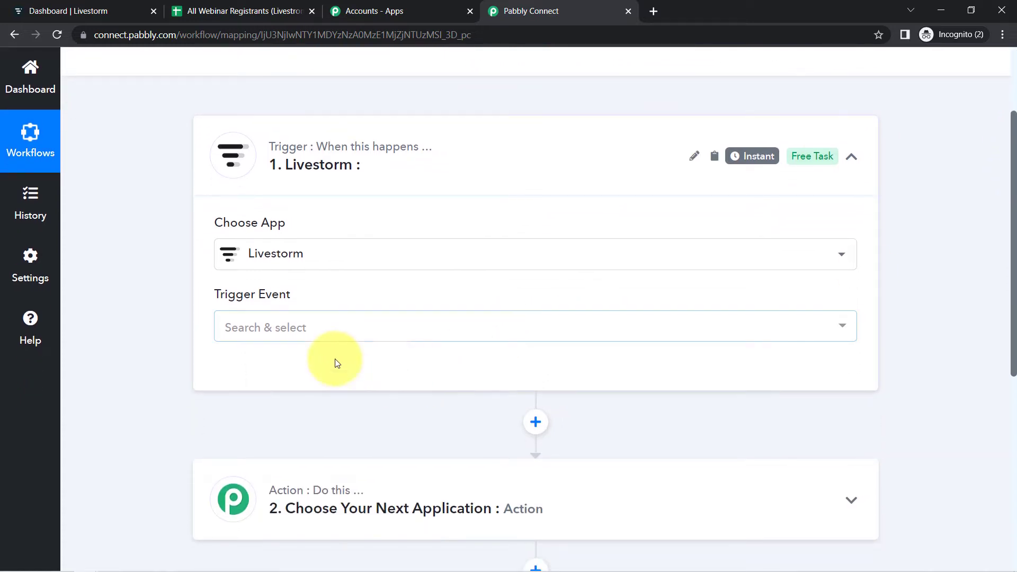
{"action": "left_click", "coordinate": [254, 323]}
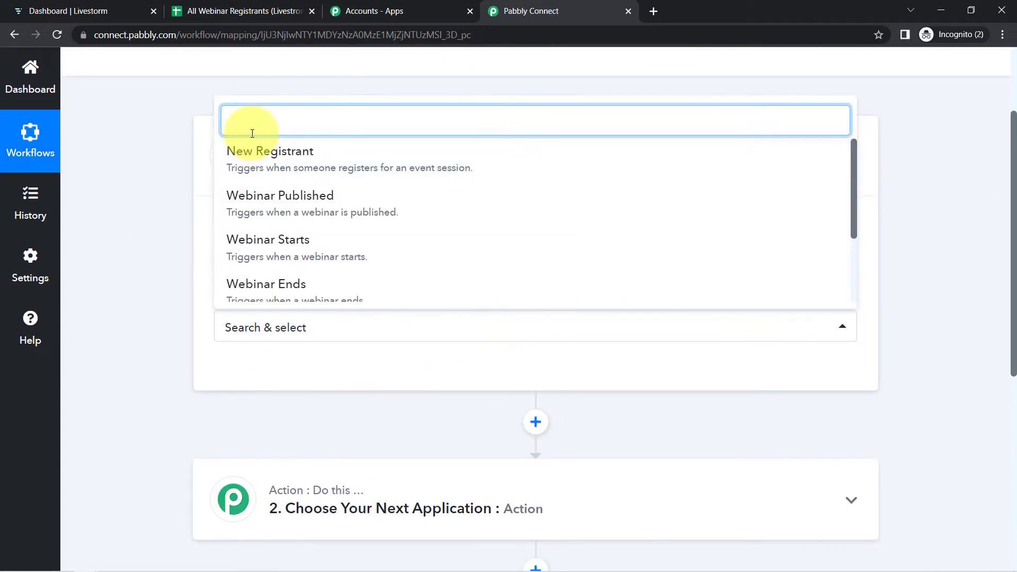
{"action": "left_click", "coordinate": [299, 151]}
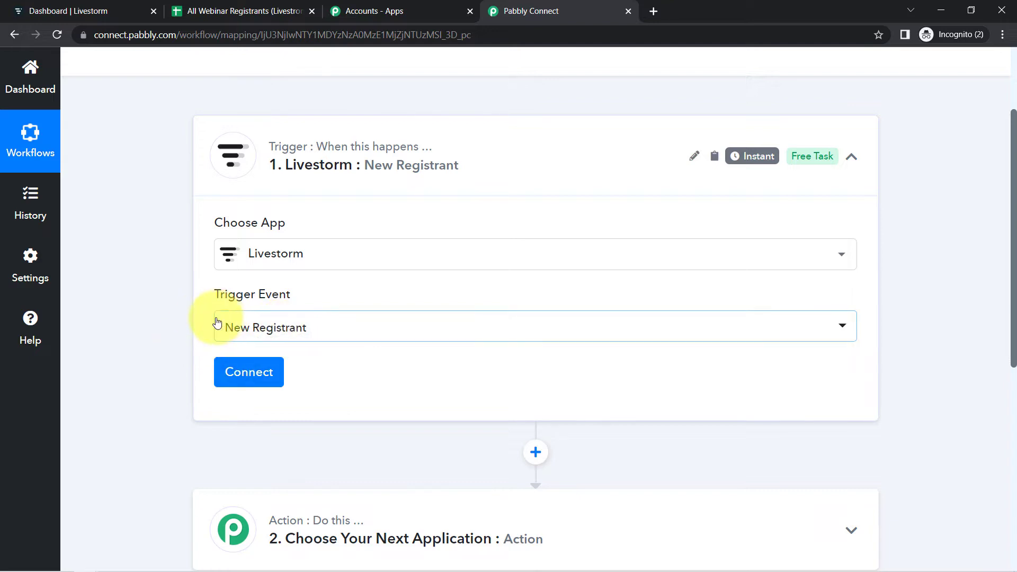
{"action": "left_click", "coordinate": [230, 371]}
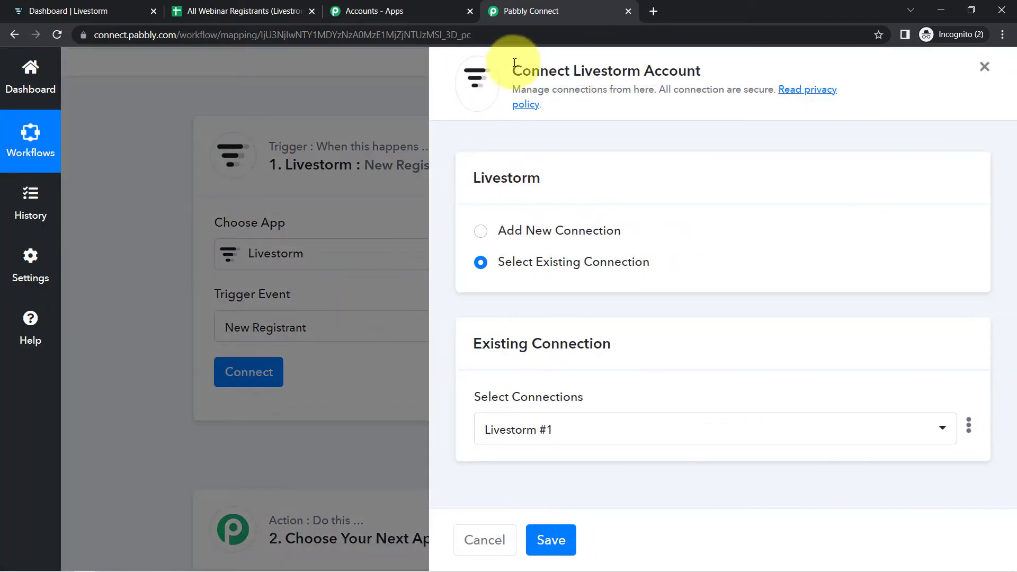
{"action": "left_click_drag", "start_coordinate": [513, 71], "coordinate": [670, 72]}
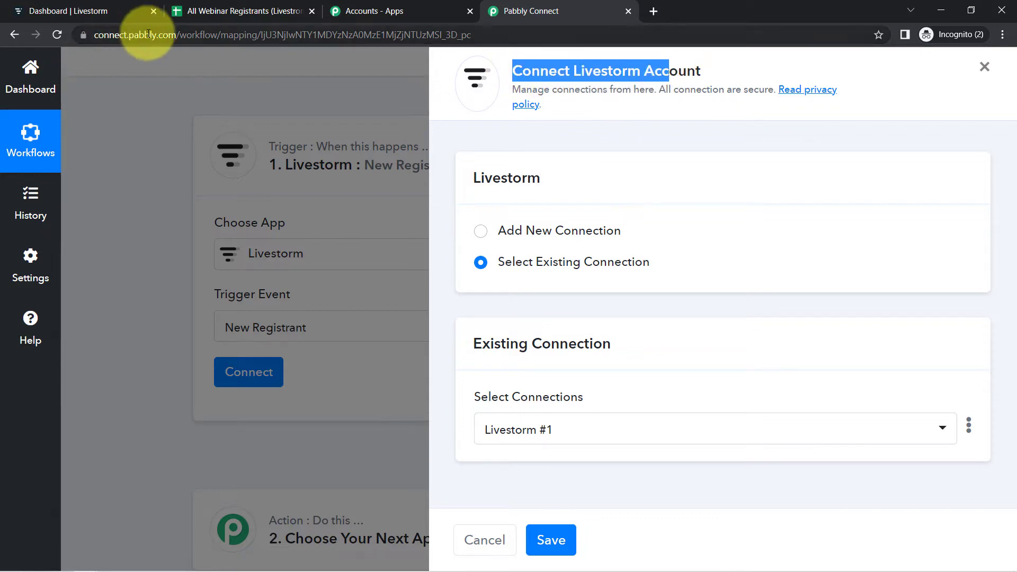
- Switch to adding a new Livestorm connection that needs an API token
{"action": "left_click", "coordinate": [574, 238]}
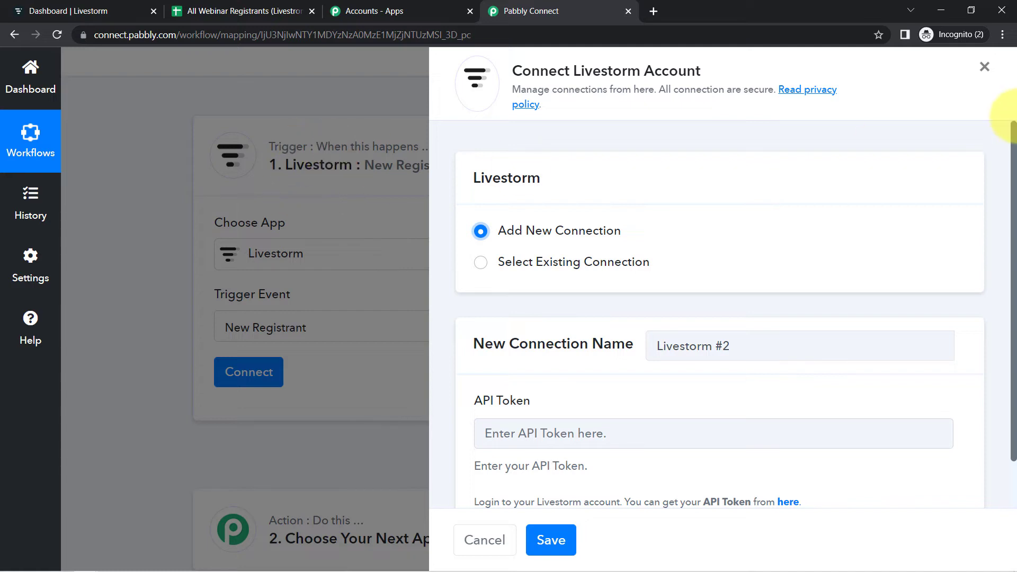
{"action": "left_click_drag", "start_coordinate": [1013, 127], "coordinate": [1013, 182]}
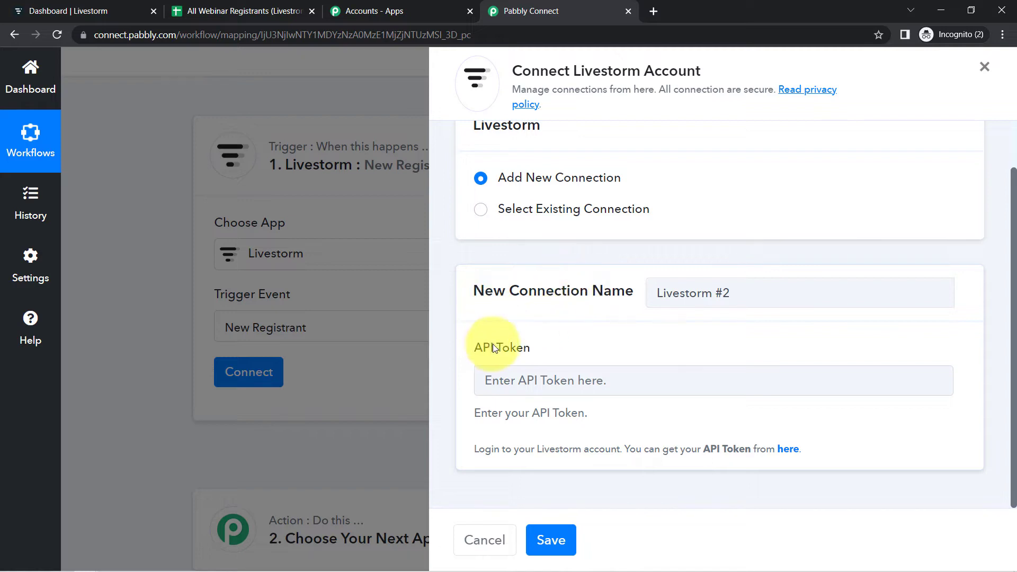
{"action": "left_click_drag", "start_coordinate": [483, 354], "coordinate": [561, 363]}
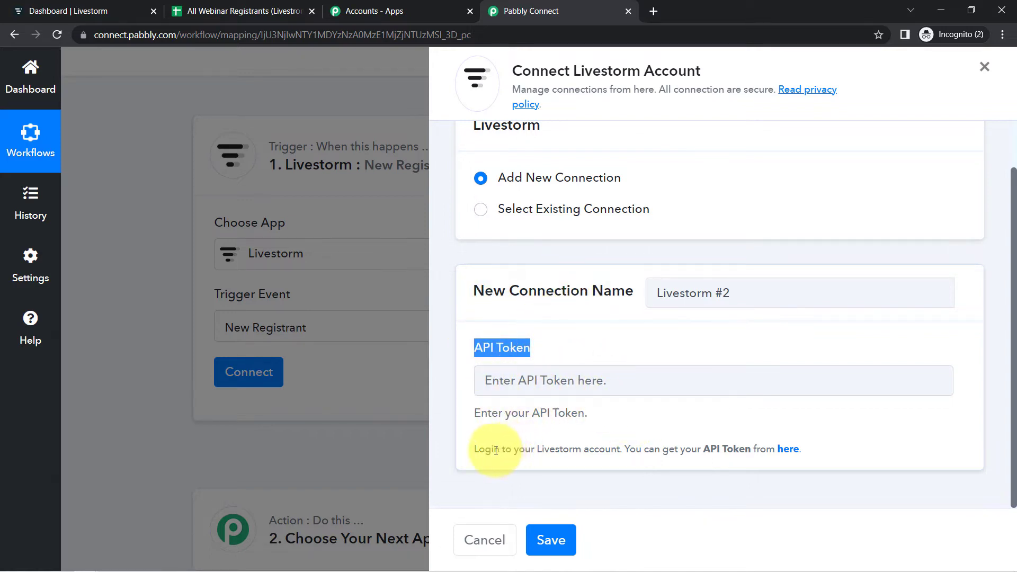
{"action": "left_click_drag", "start_coordinate": [495, 450], "coordinate": [619, 453]}
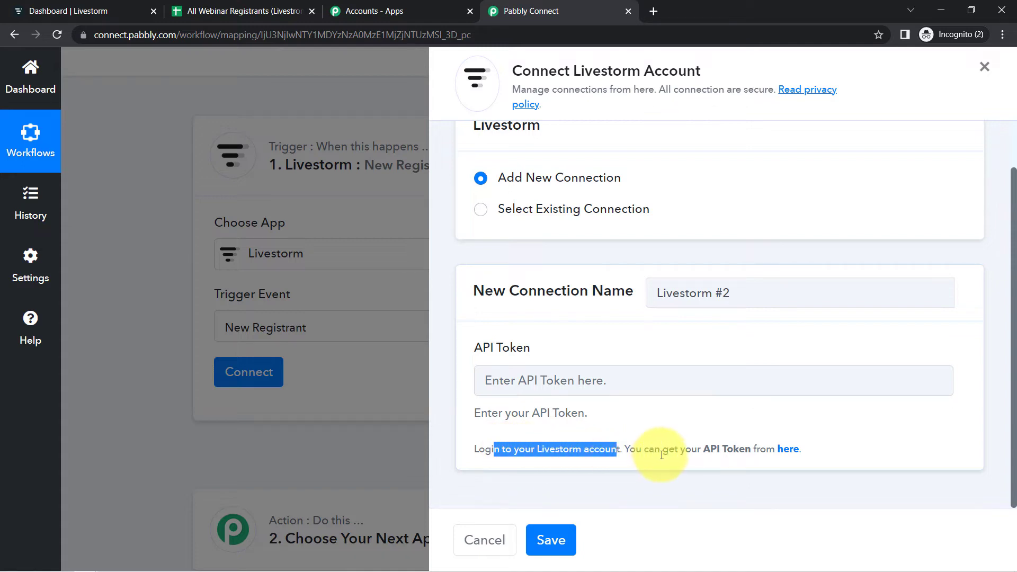
- Open the Livestorm API token page in a new tab, review the tokens, and return to the workflow
{"action": "right_click", "coordinate": [788, 452]}
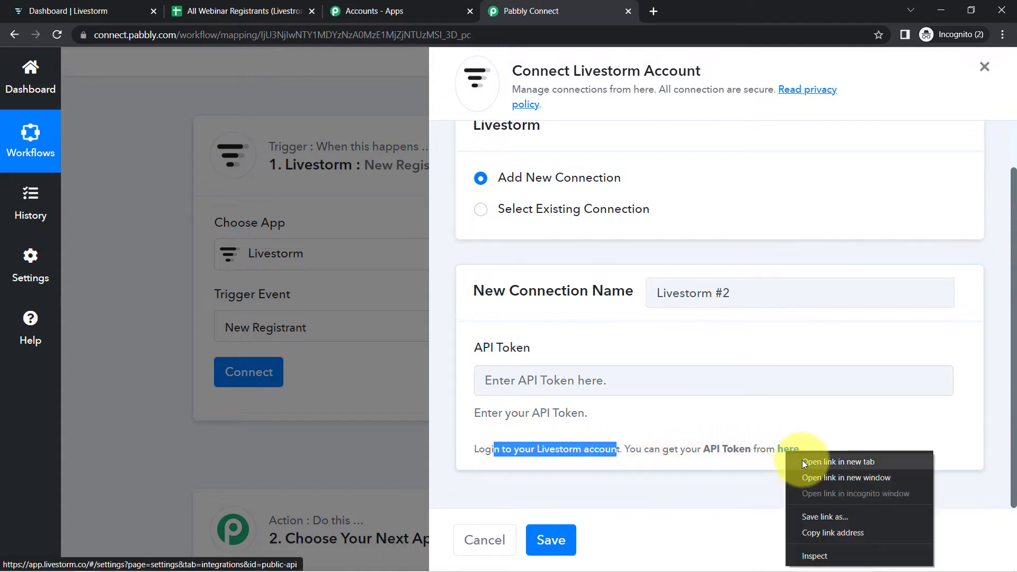
{"action": "left_click", "coordinate": [803, 462]}
{"action": "left_click", "coordinate": [663, 8]}
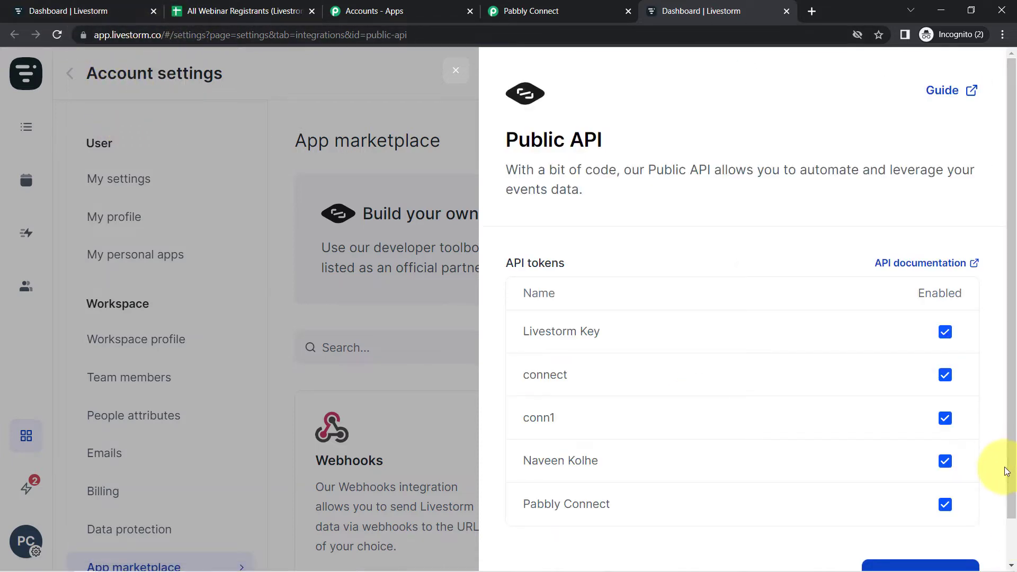
{"action": "scroll", "coordinate": [1013, 444], "scroll_direction": "down", "scroll_amount": 1}
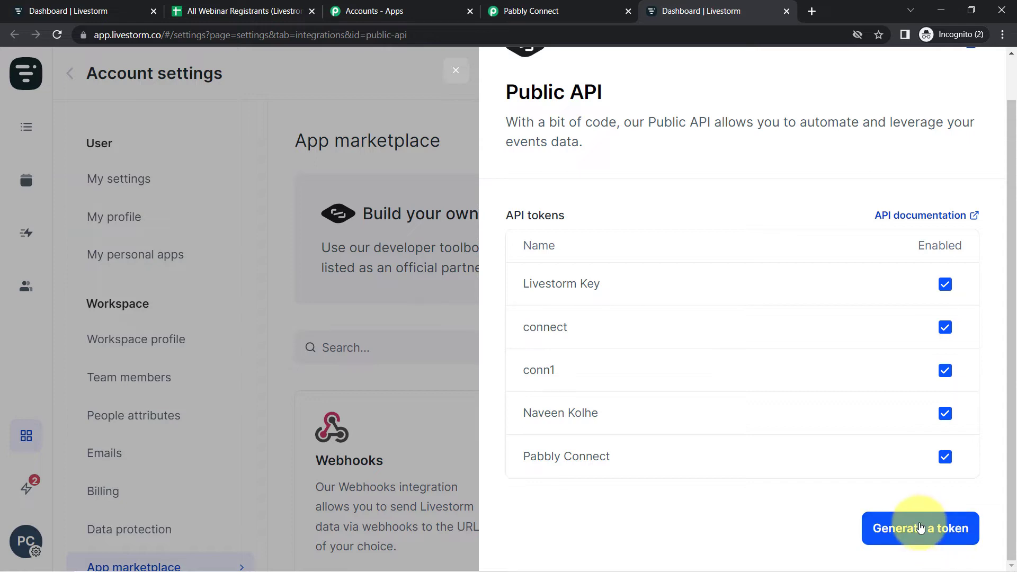
{"action": "left_click", "coordinate": [519, 9]}
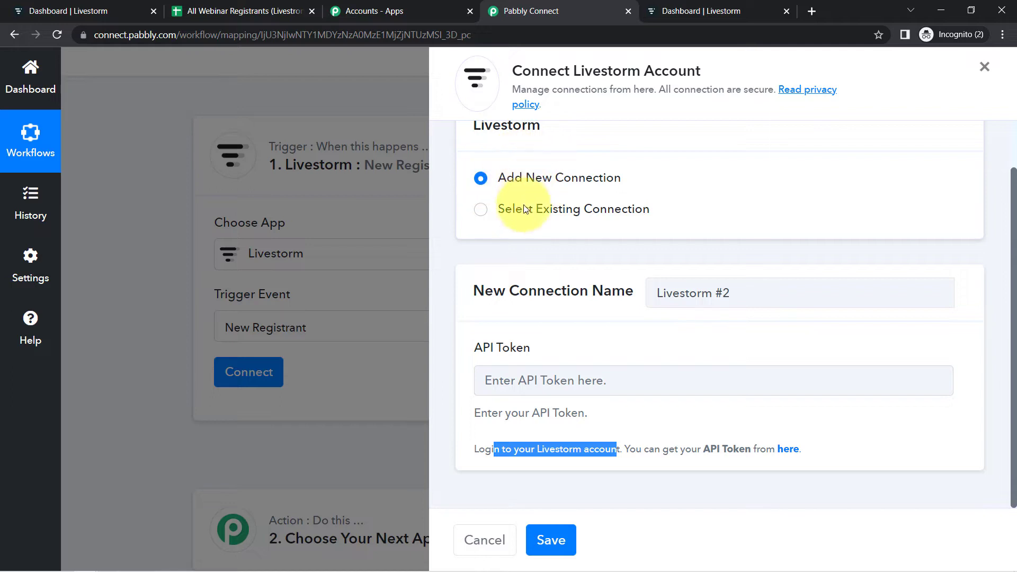
- Select the existing Livestorm #1 connection and save it
{"action": "left_click", "coordinate": [580, 208]}
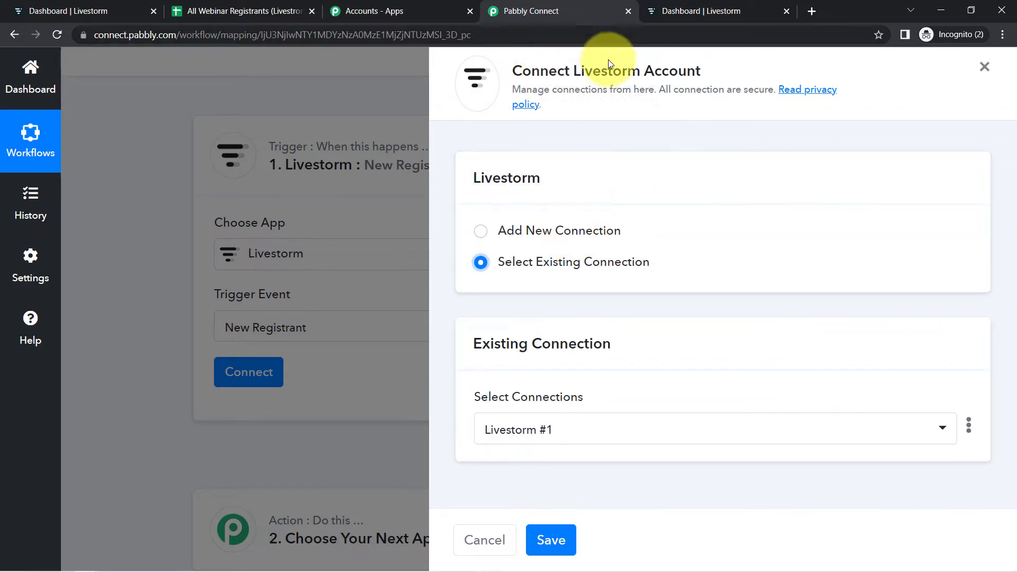
{"action": "left_click", "coordinate": [550, 541]}
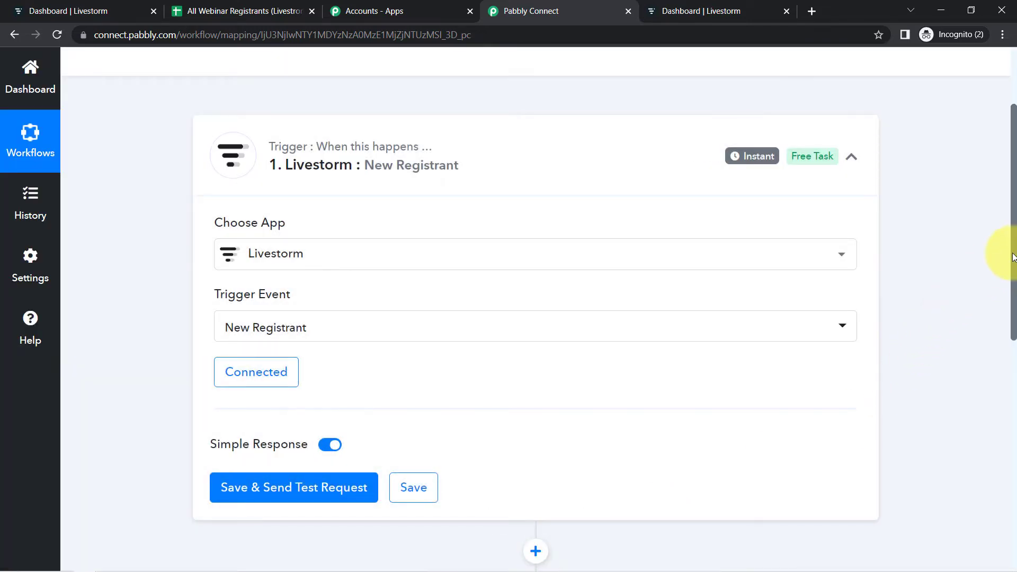
- Save the trigger and send a test request to capture a registrant response
{"action": "left_click_drag", "start_coordinate": [1013, 257], "coordinate": [1013, 325]}
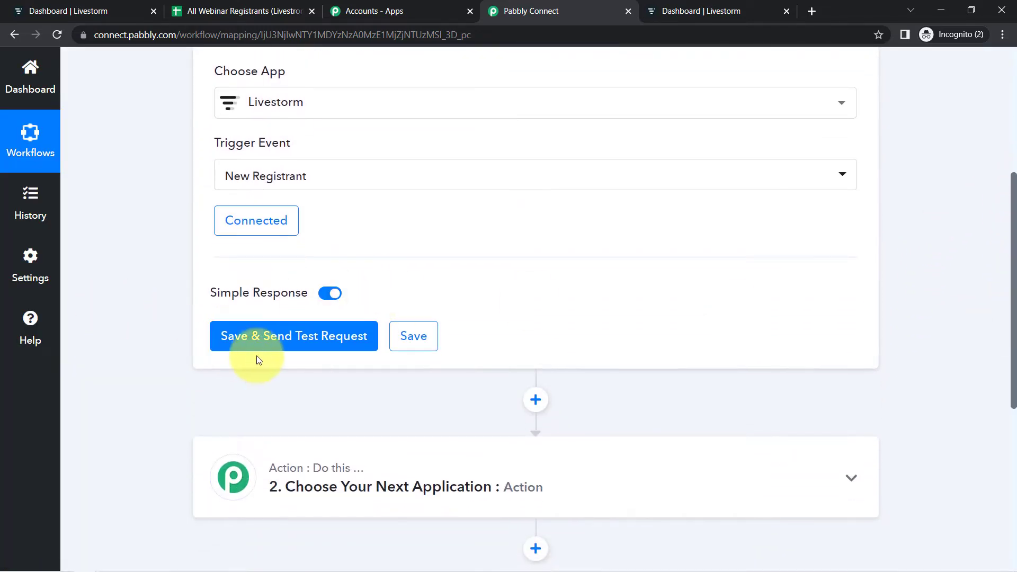
{"action": "left_click", "coordinate": [233, 342]}
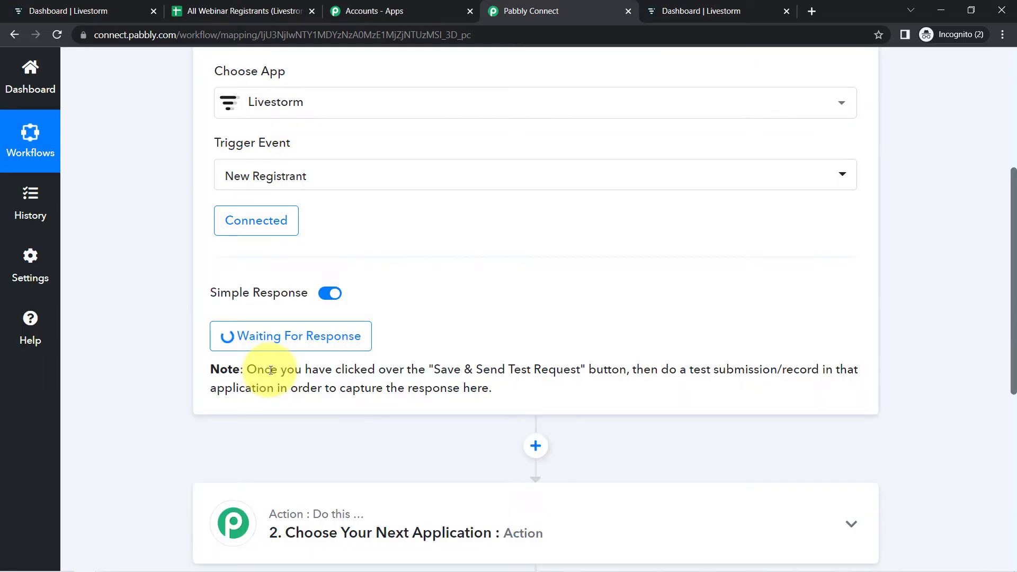
{"action": "left_click_drag", "start_coordinate": [265, 370], "coordinate": [431, 387]}
{"action": "left_click", "coordinate": [431, 387]}
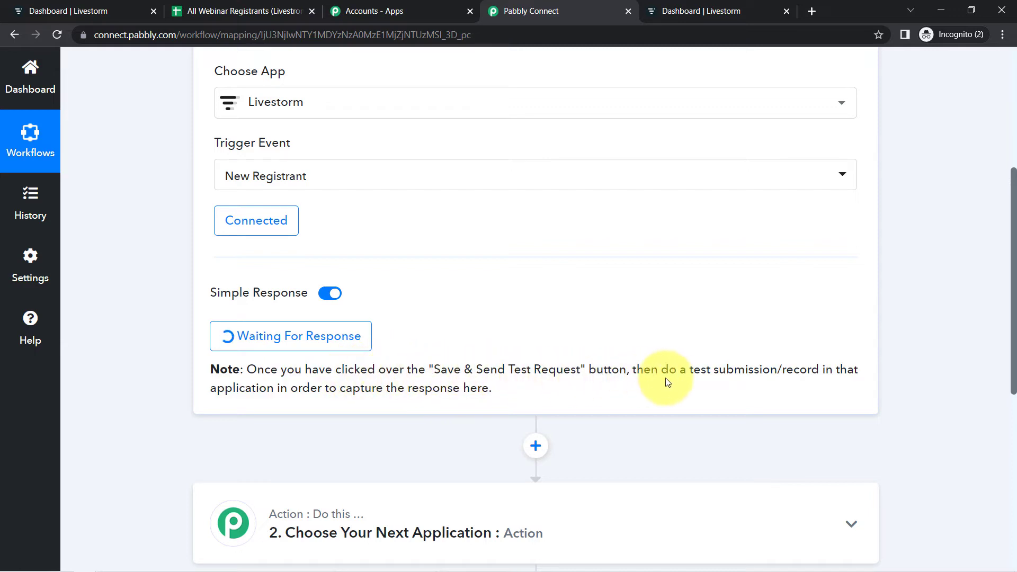
{"action": "left_click_drag", "start_coordinate": [700, 369], "coordinate": [808, 366]}
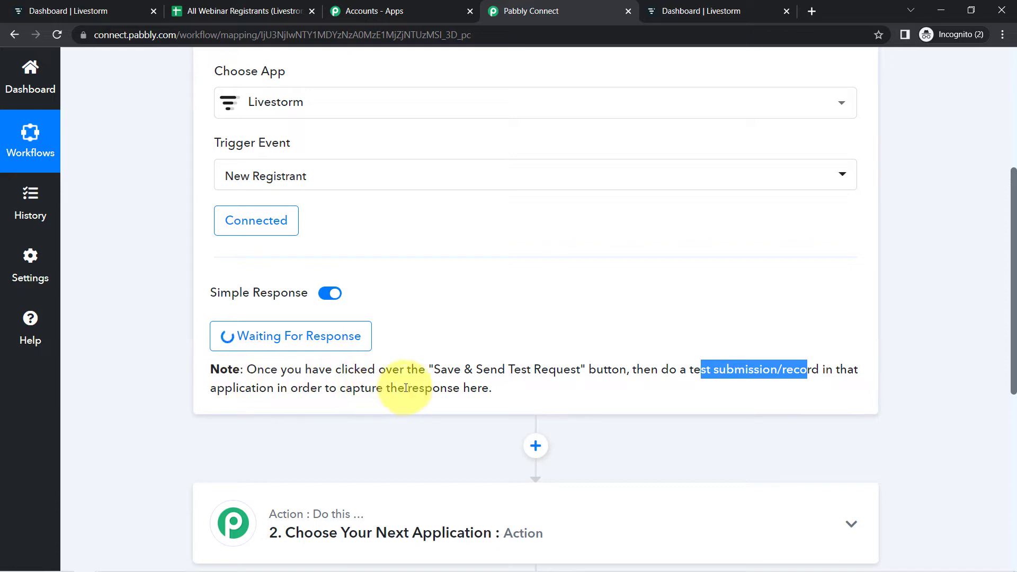
{"action": "left_click", "coordinate": [431, 388]}
{"action": "left_click_drag", "start_coordinate": [693, 369], "coordinate": [785, 373]}
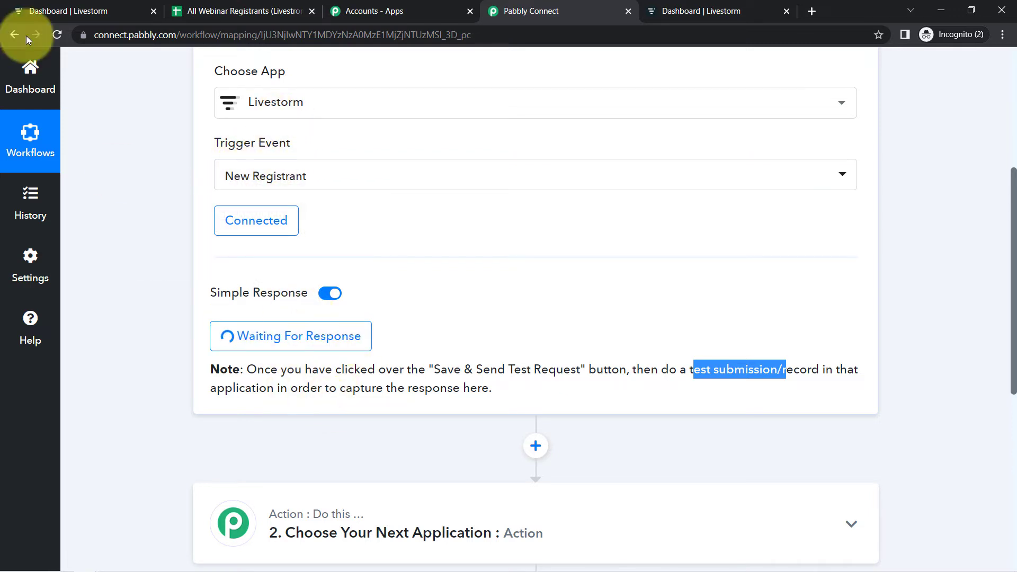
- Open the registration page of the Webinar on Digital Marketing event in Livestorm
{"action": "left_click", "coordinate": [64, 17]}
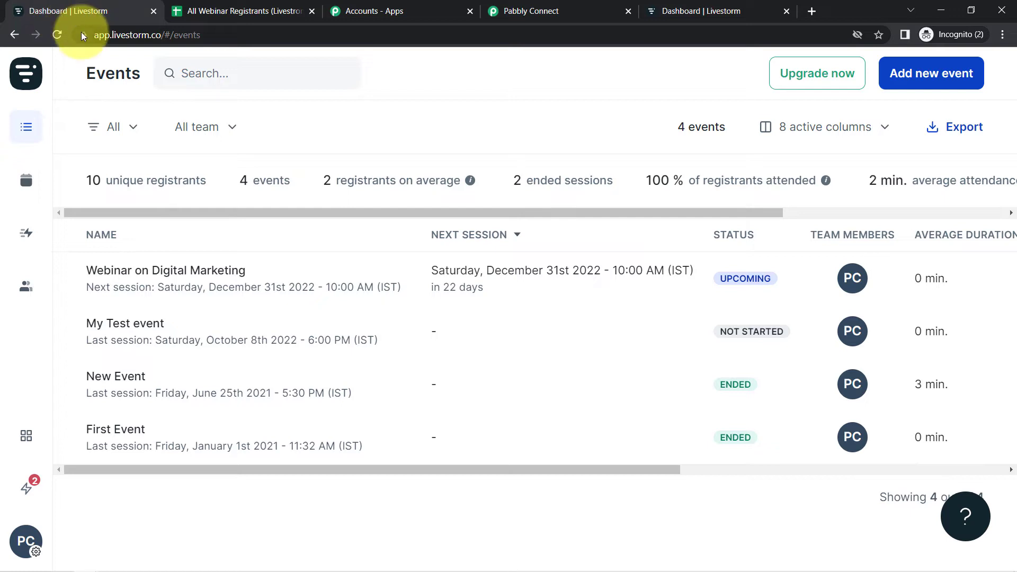
{"action": "left_click", "coordinate": [127, 270]}
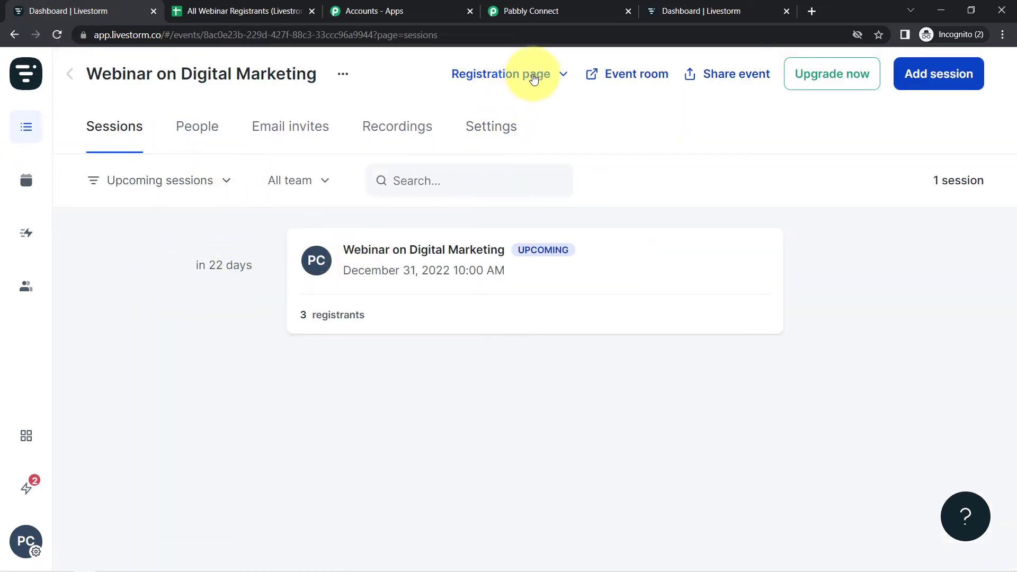
{"action": "left_click", "coordinate": [533, 77]}
{"action": "left_click", "coordinate": [493, 156]}
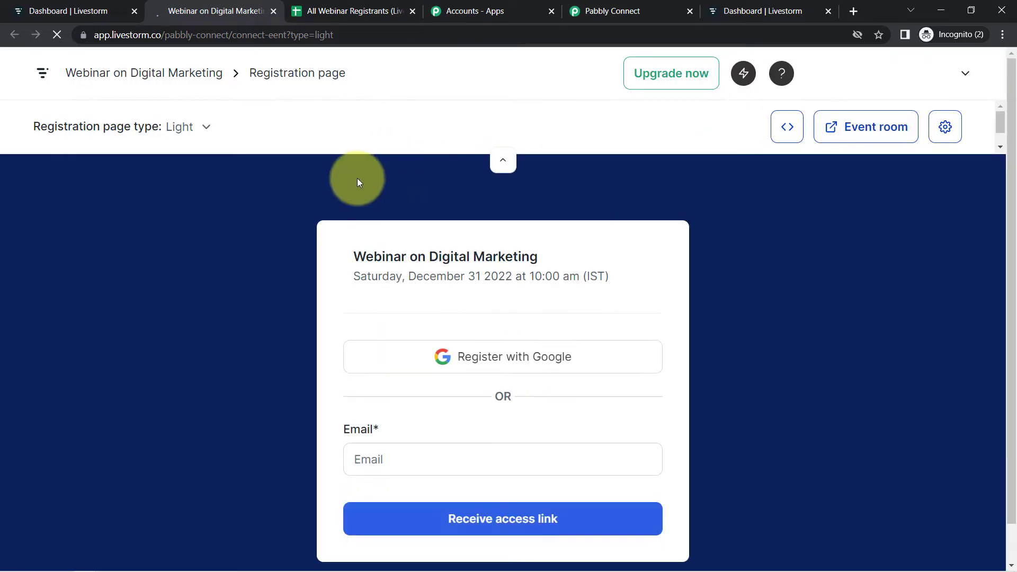
{"action": "left_click_drag", "start_coordinate": [1014, 142], "coordinate": [999, 190]}
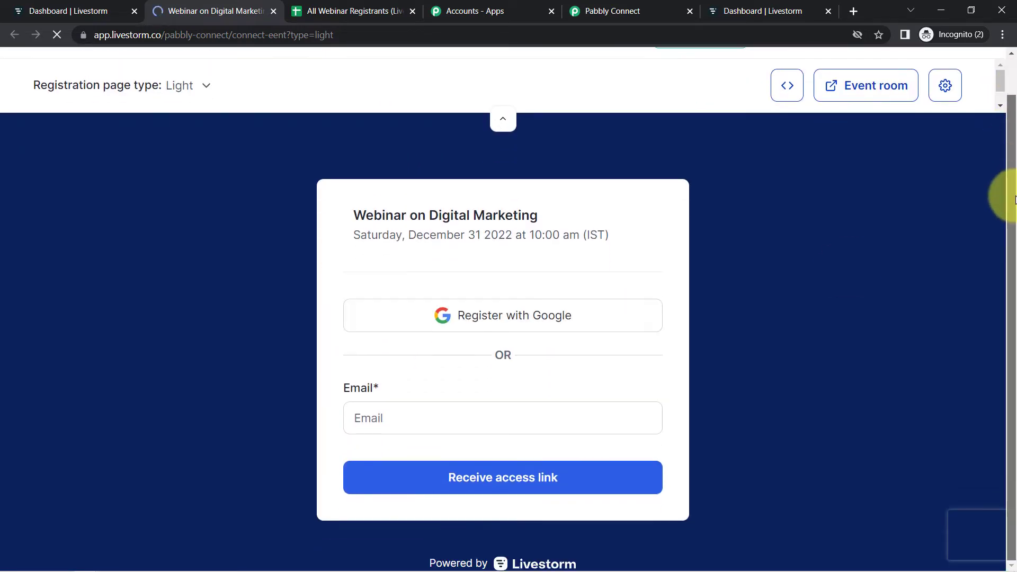
- Register for the webinar with a test e-mail, first name Demo, last name Customer, a phone number, company Pabbly, accepting the terms
{"action": "left_click", "coordinate": [628, 422]}
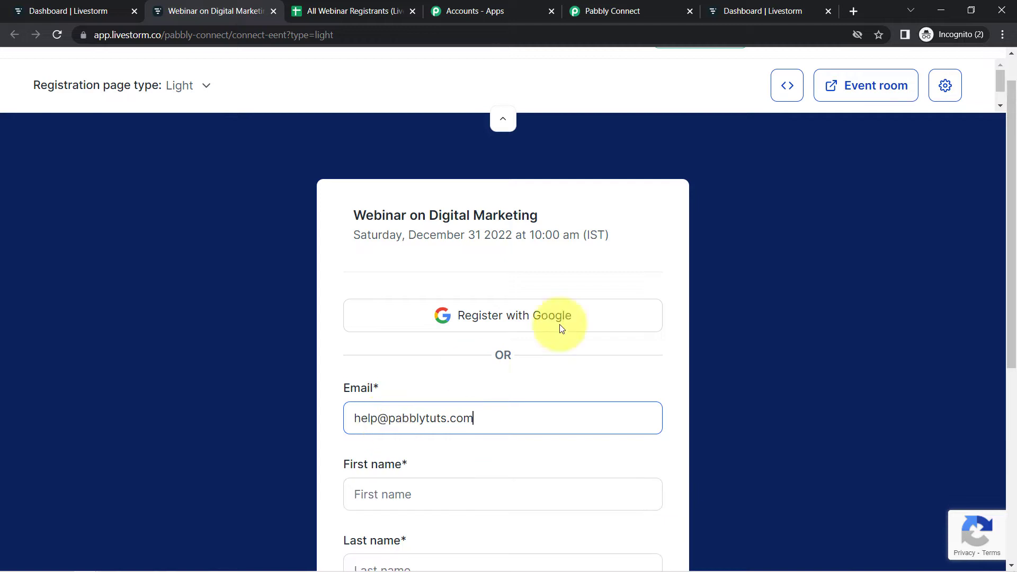
{"action": "left_click", "coordinate": [783, 285]}
{"action": "scroll", "coordinate": [777, 307], "scroll_direction": "down", "scroll_amount": 2}
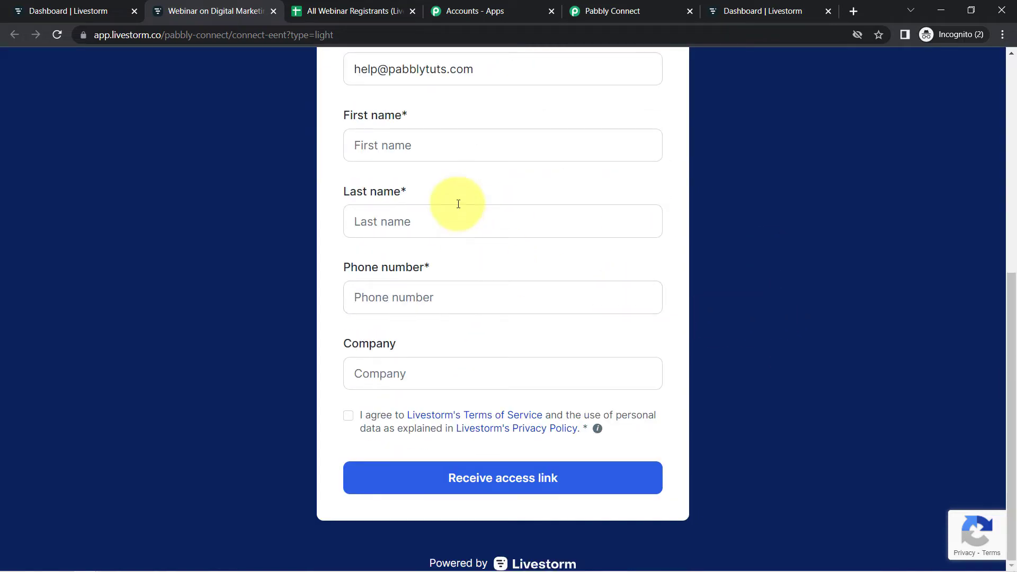
{"action": "left_click", "coordinate": [360, 145]}
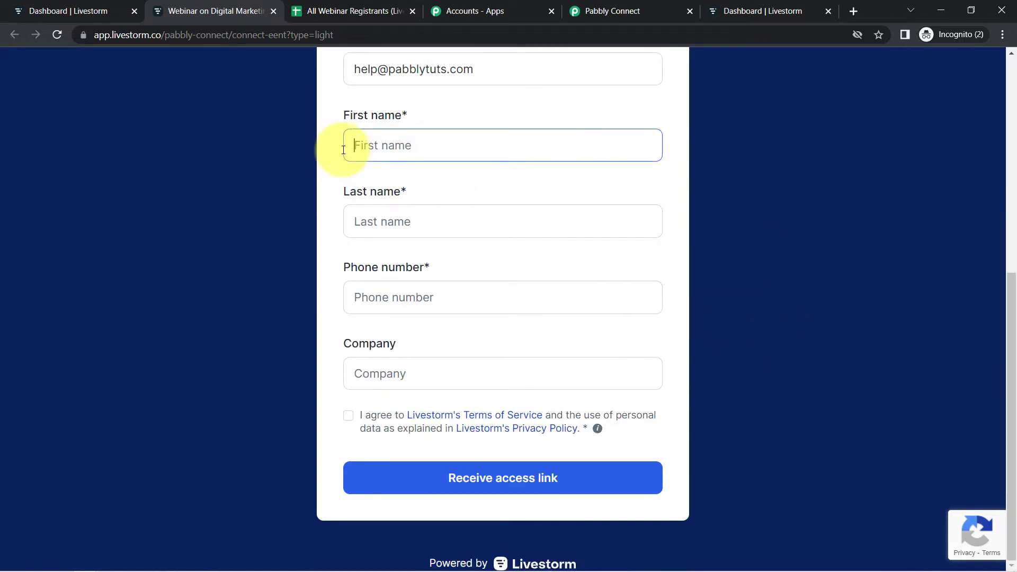
{"action": "key", "text": "Tab"}
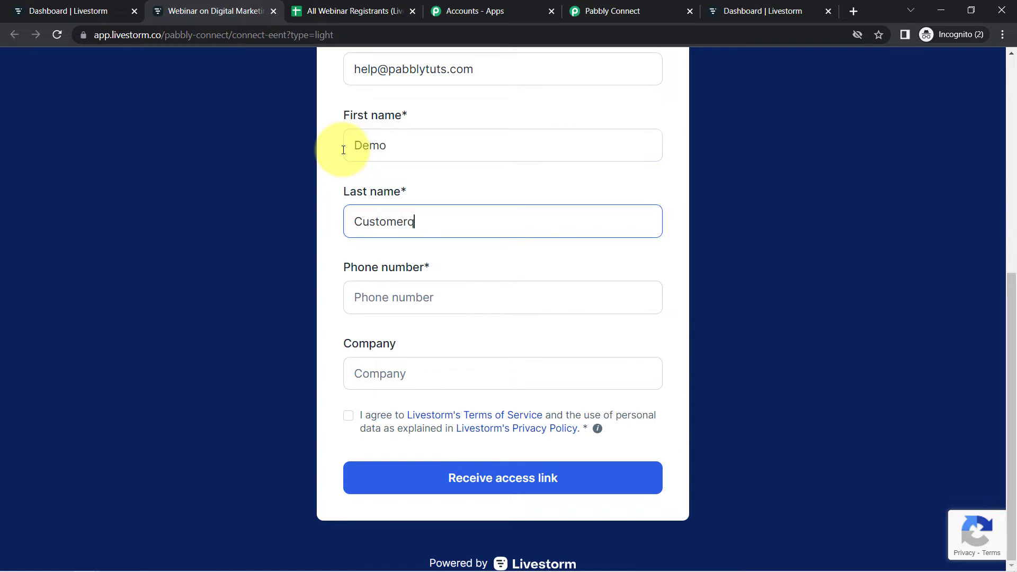
{"action": "key", "text": "BackSpace"}
{"action": "key", "text": "Tab"}
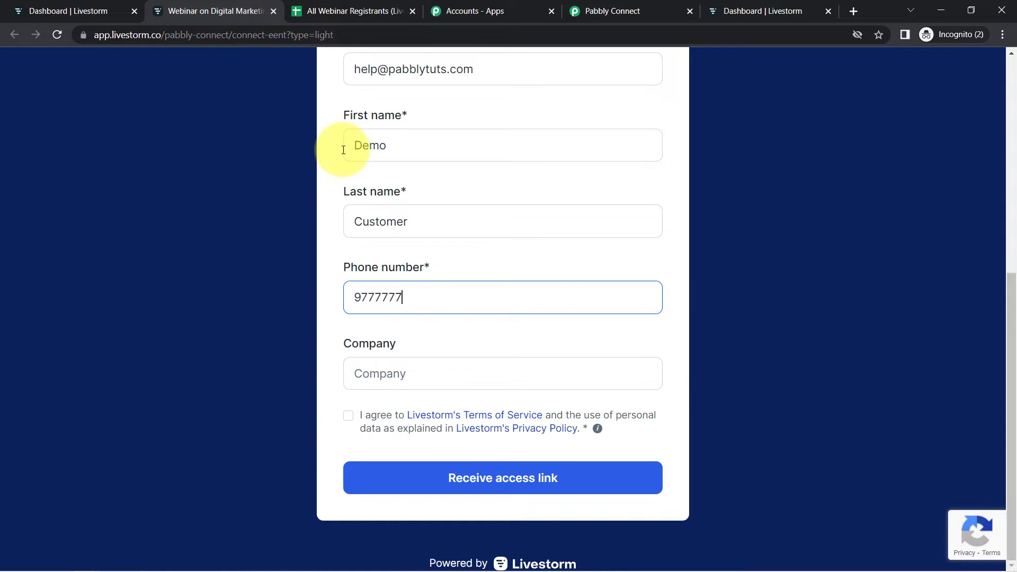
{"action": "key", "text": "Tab"}
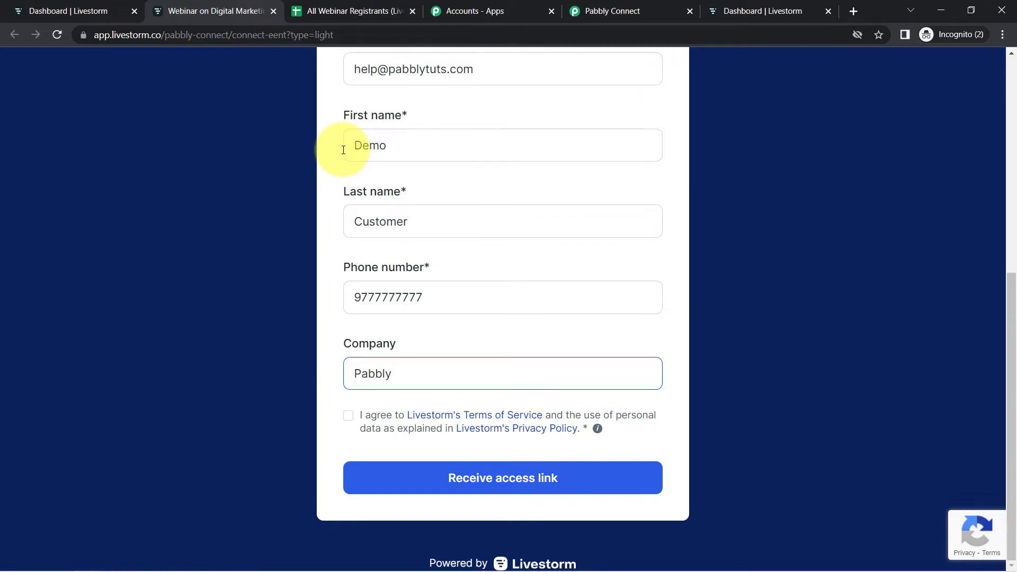
{"action": "left_click", "coordinate": [347, 416]}
{"action": "left_click", "coordinate": [508, 483]}
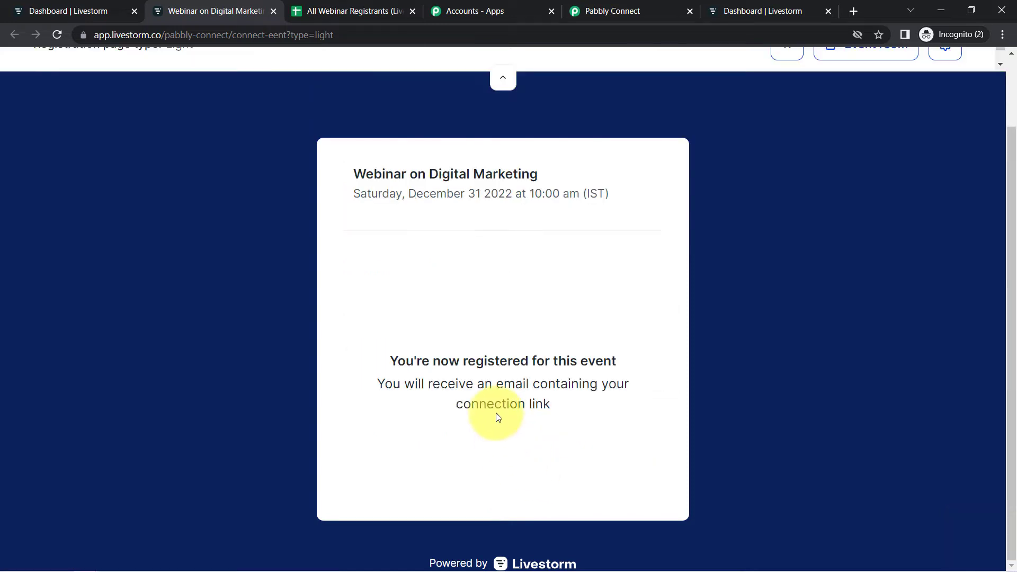
- Examine the registrant response fields captured in the Livestorm trigger
{"action": "left_click", "coordinate": [622, 10]}
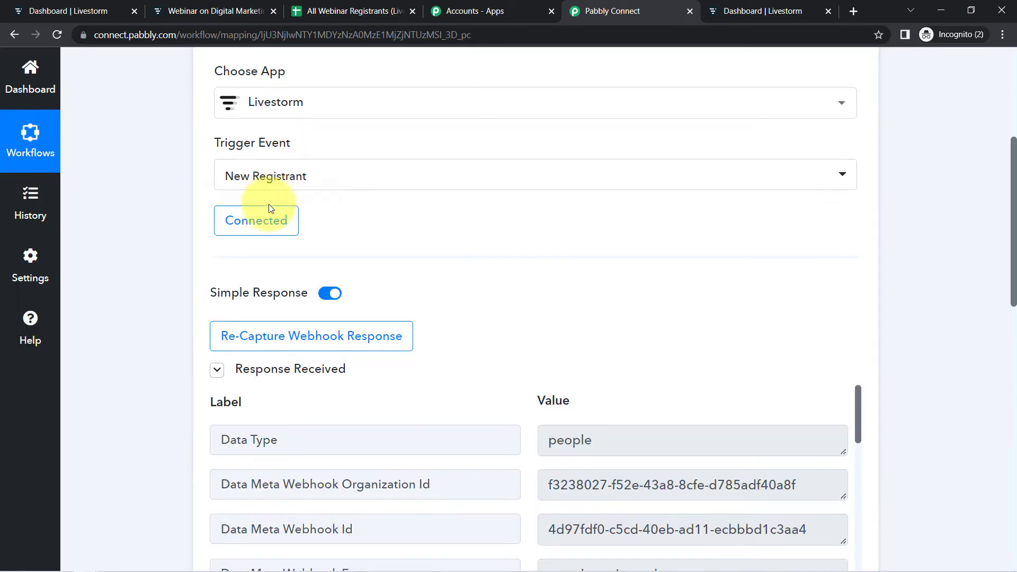
{"action": "scroll", "coordinate": [1014, 216], "scroll_direction": "down", "scroll_amount": 3}
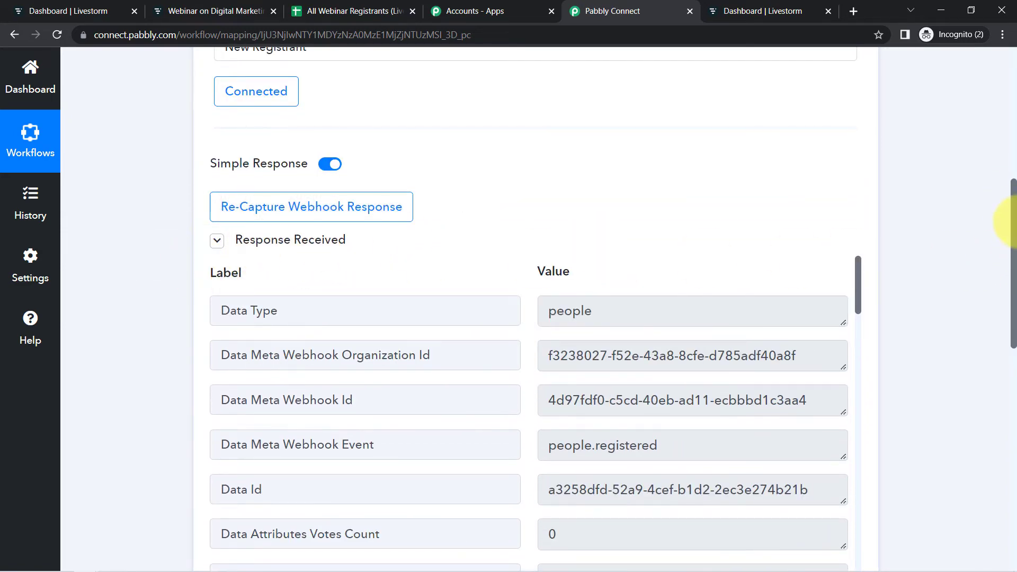
{"action": "scroll", "coordinate": [1014, 212], "scroll_direction": "down", "scroll_amount": 3}
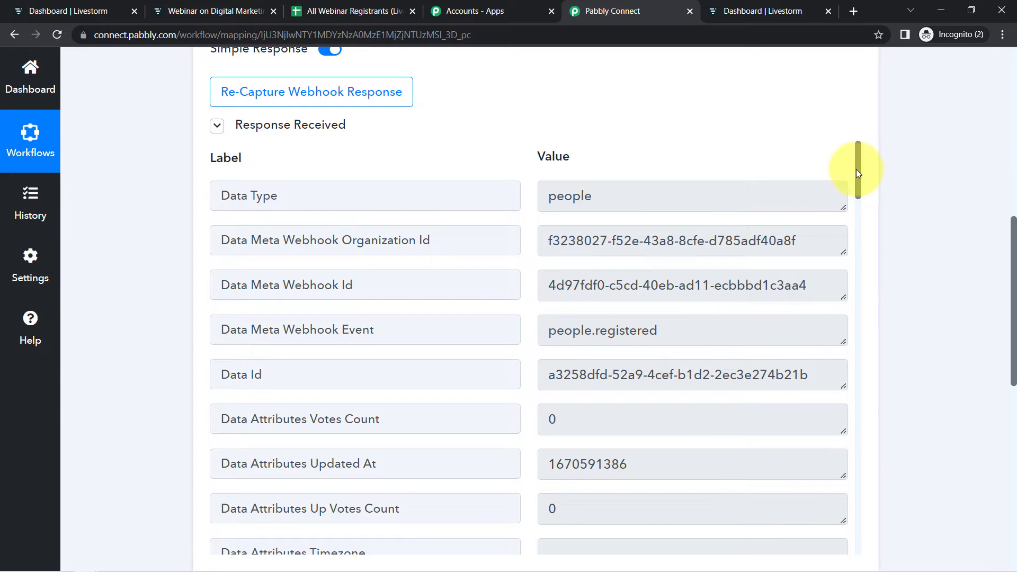
{"action": "left_click_drag", "start_coordinate": [857, 170], "coordinate": [861, 351]}
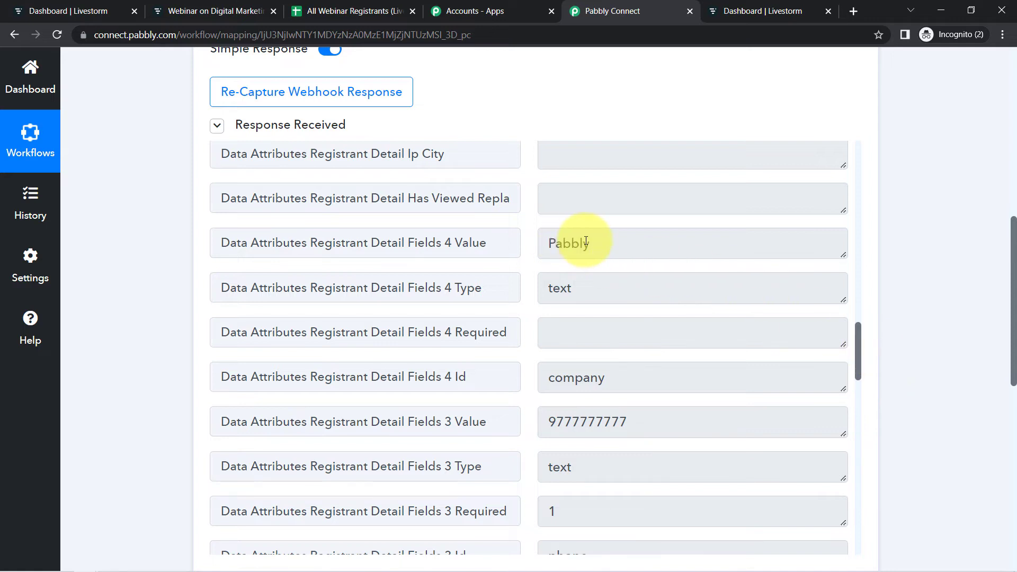
{"action": "left_click_drag", "start_coordinate": [584, 243], "coordinate": [555, 243]}
{"action": "left_click_drag", "start_coordinate": [553, 424], "coordinate": [619, 422]}
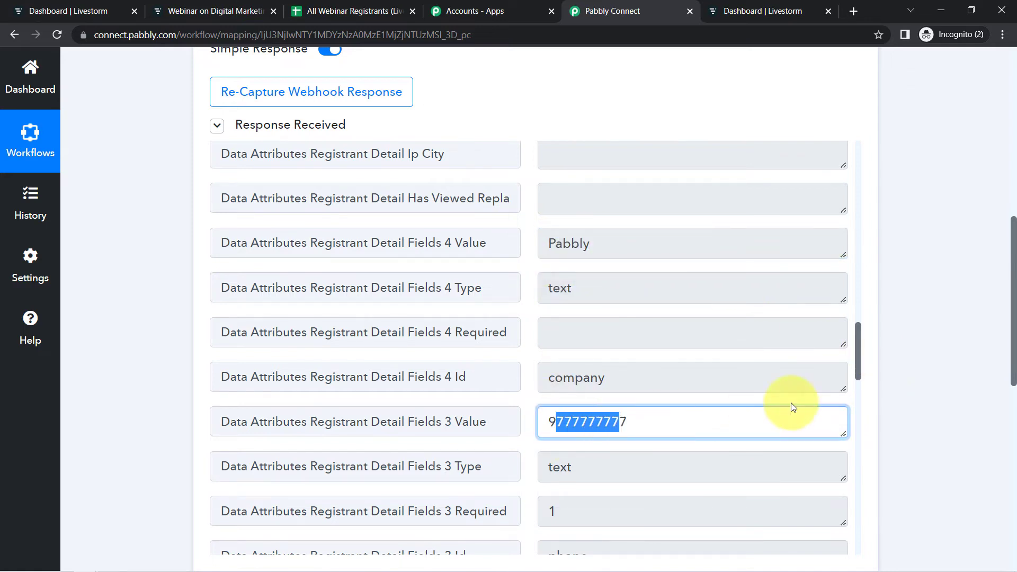
{"action": "left_click_drag", "start_coordinate": [860, 358], "coordinate": [861, 406]}
{"action": "left_click_drag", "start_coordinate": [598, 232], "coordinate": [563, 232]}
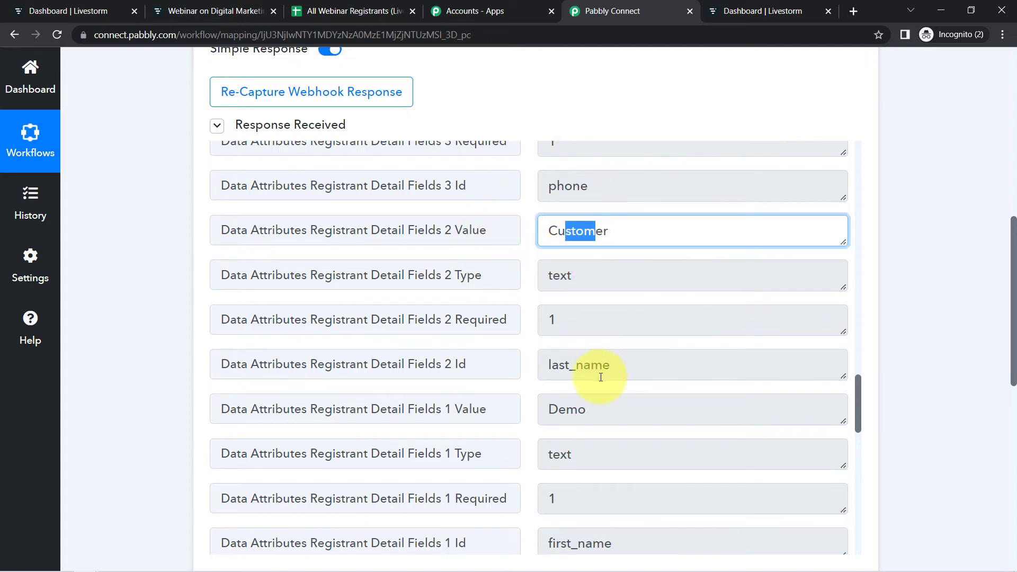
{"action": "left_click_drag", "start_coordinate": [586, 409], "coordinate": [562, 408]}
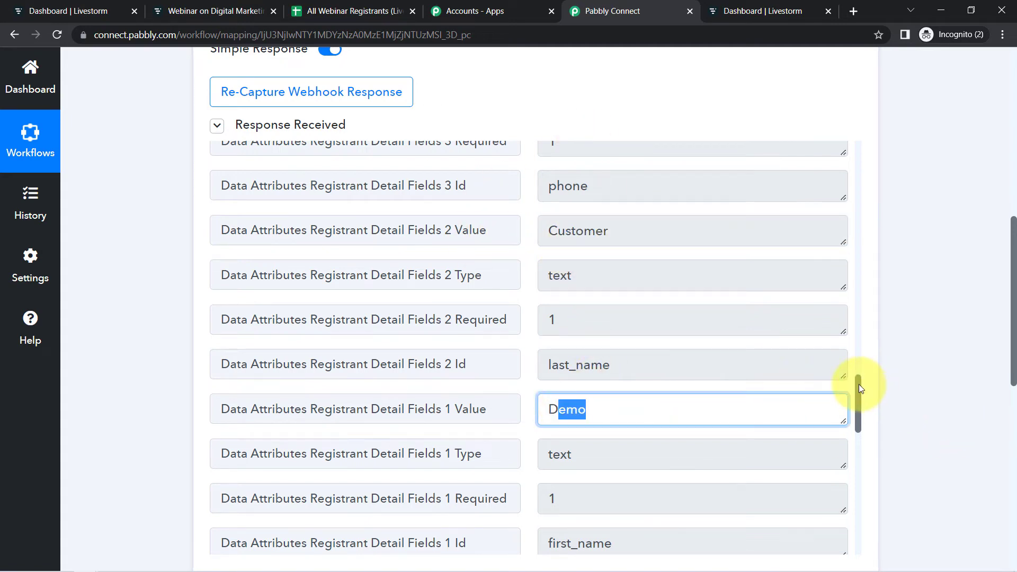
{"action": "left_click_drag", "start_coordinate": [859, 386], "coordinate": [861, 490]}
{"action": "left_click", "coordinate": [860, 440]}
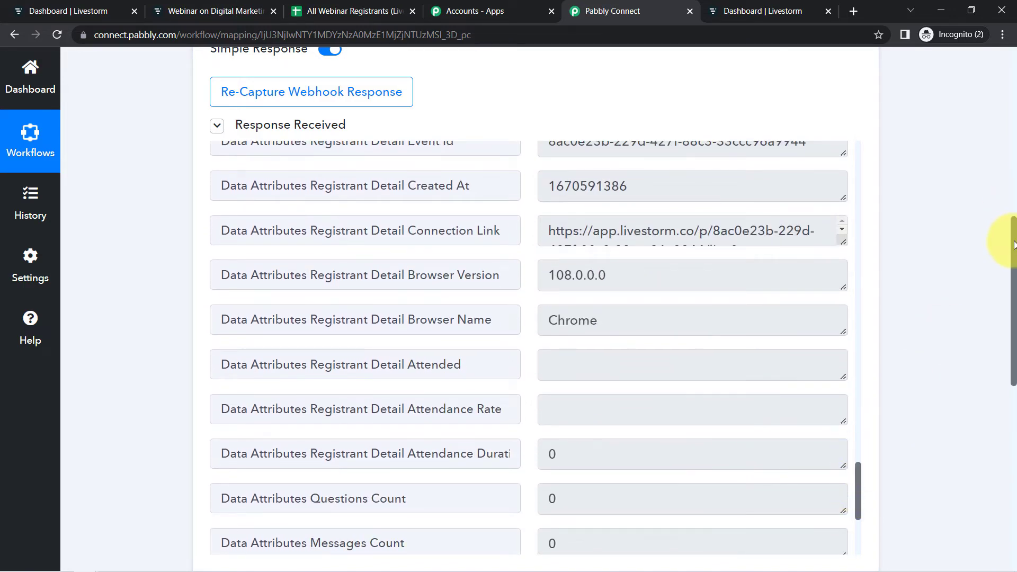
- Set the action step to Google Sheets with the Add New Row action event
{"action": "left_click_drag", "start_coordinate": [1014, 243], "coordinate": [999, 394]}
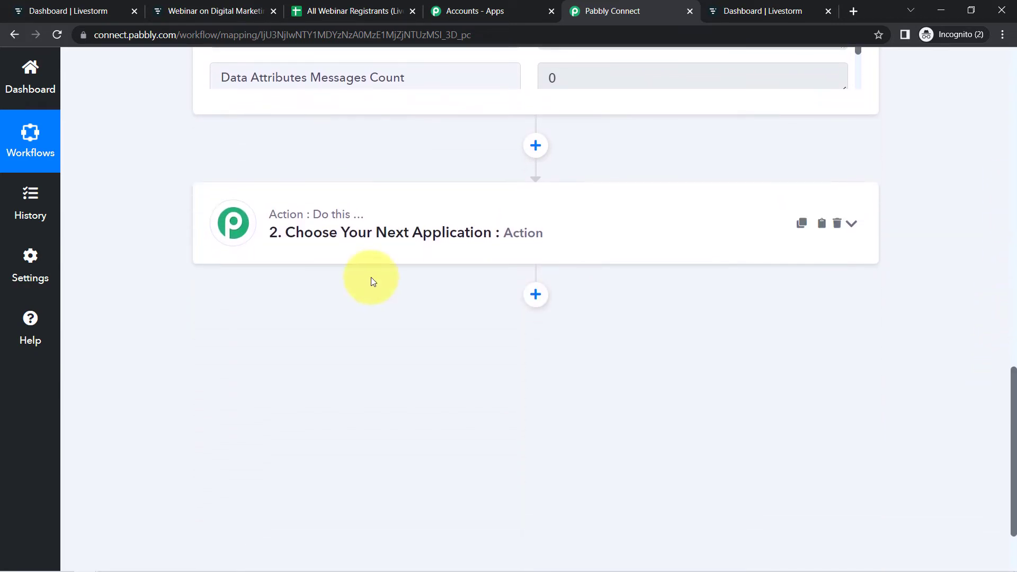
{"action": "left_click", "coordinate": [369, 229]}
{"action": "left_click", "coordinate": [295, 304]}
{"action": "type", "text": "g"}
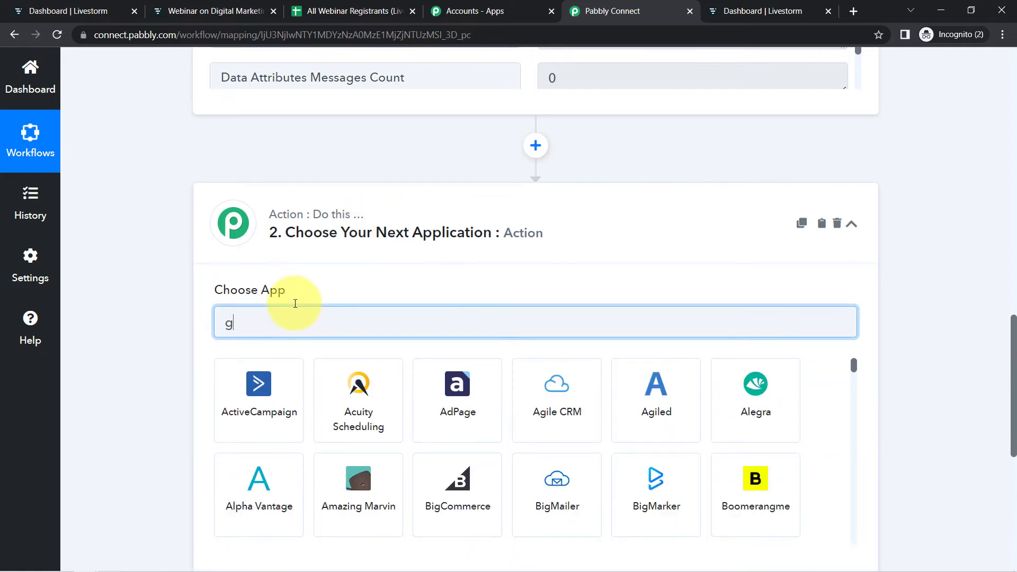
{"action": "type", "text": "oogle sh"}
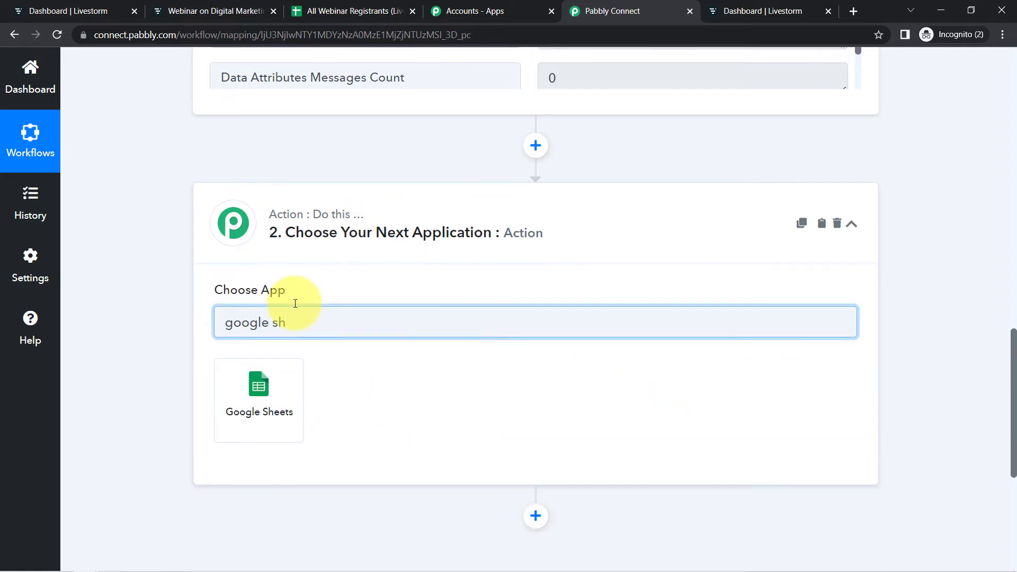
{"action": "left_click", "coordinate": [258, 377]}
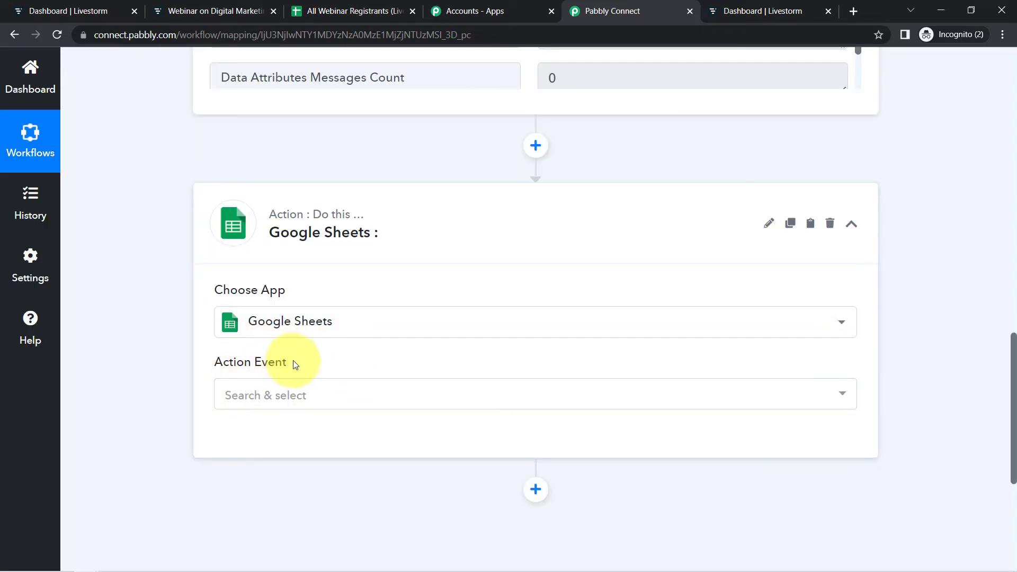
{"action": "left_click", "coordinate": [242, 403]}
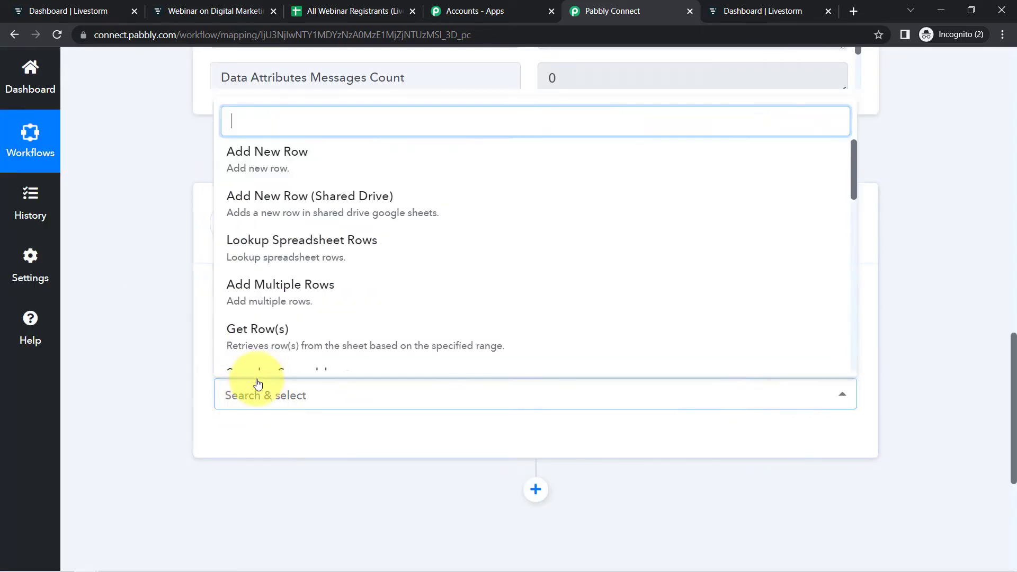
{"action": "left_click", "coordinate": [293, 157]}
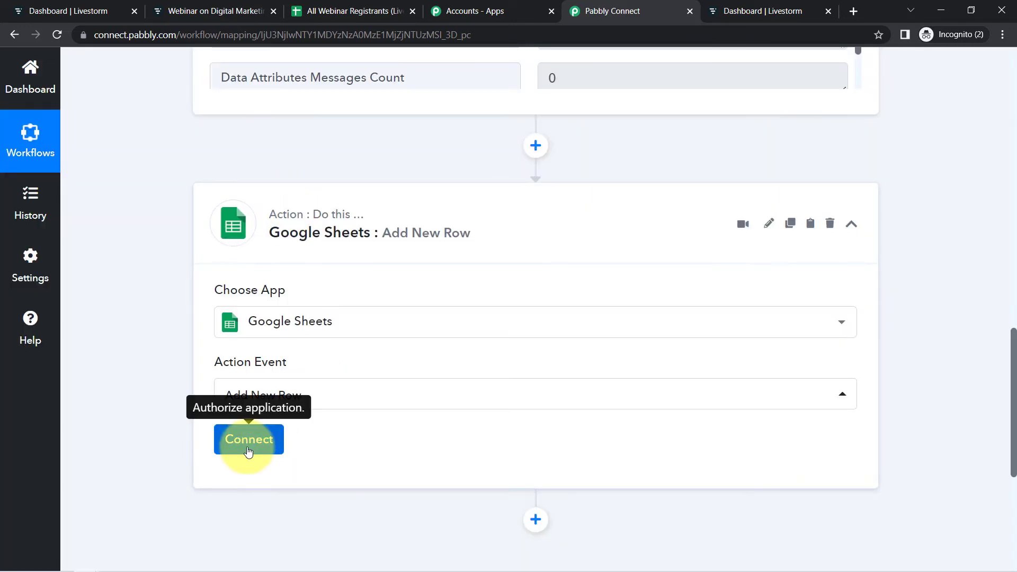
- Add a new Google Sheets connection by signing in with a Google account and allowing access
{"action": "left_click", "coordinate": [248, 450]}
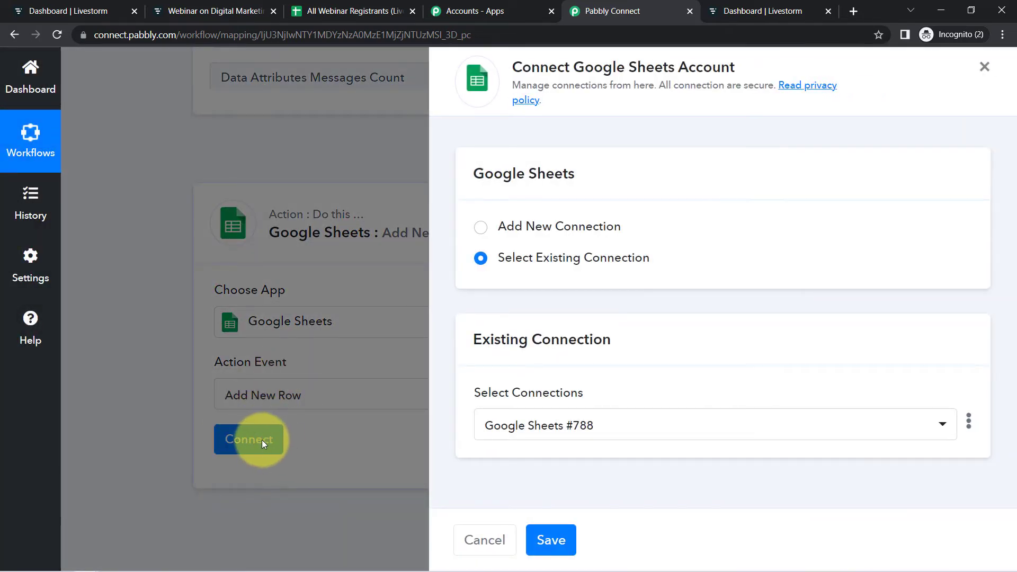
{"action": "left_click", "coordinate": [545, 230]}
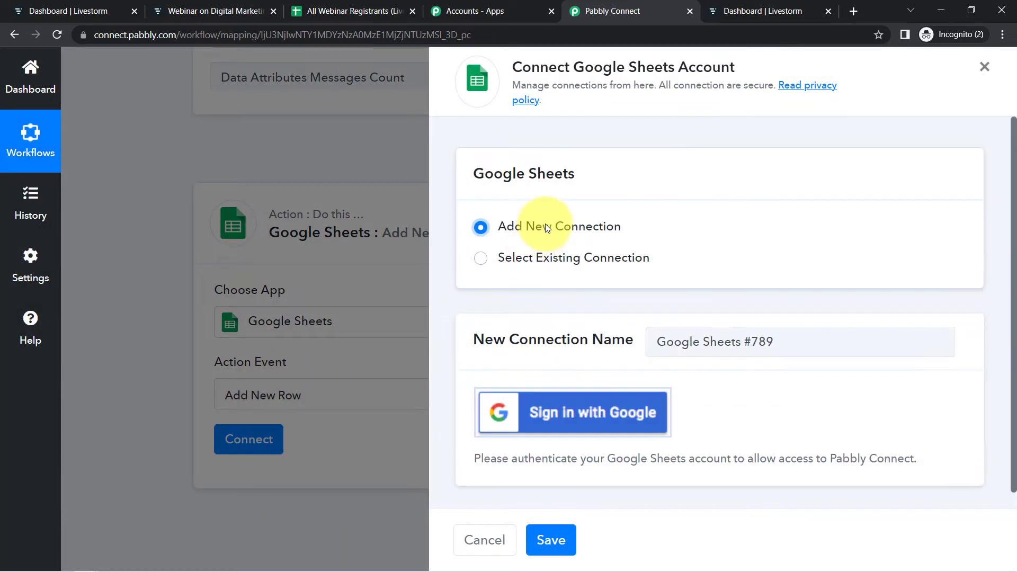
{"action": "left_click", "coordinate": [560, 417]}
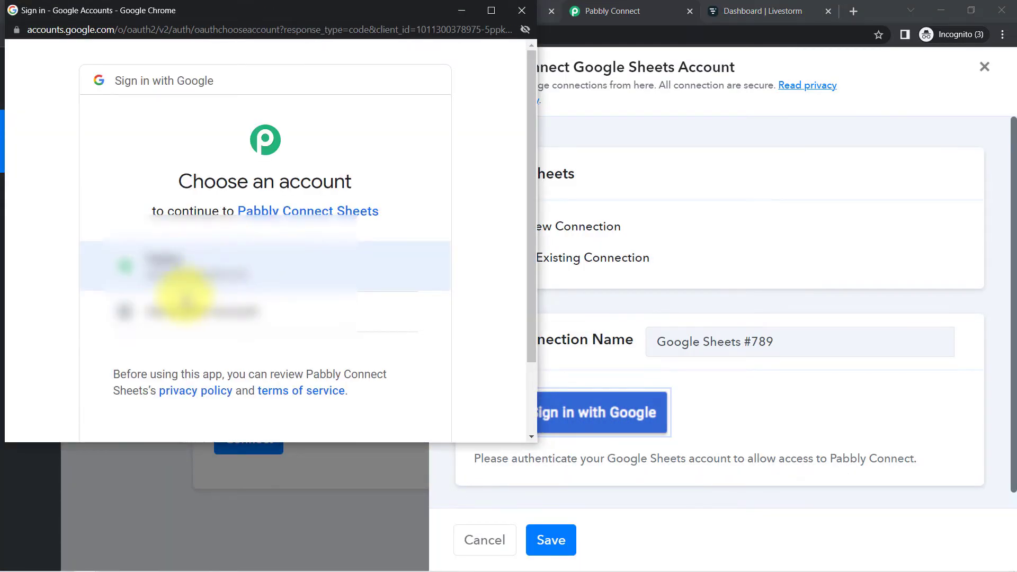
{"action": "left_click", "coordinate": [177, 264]}
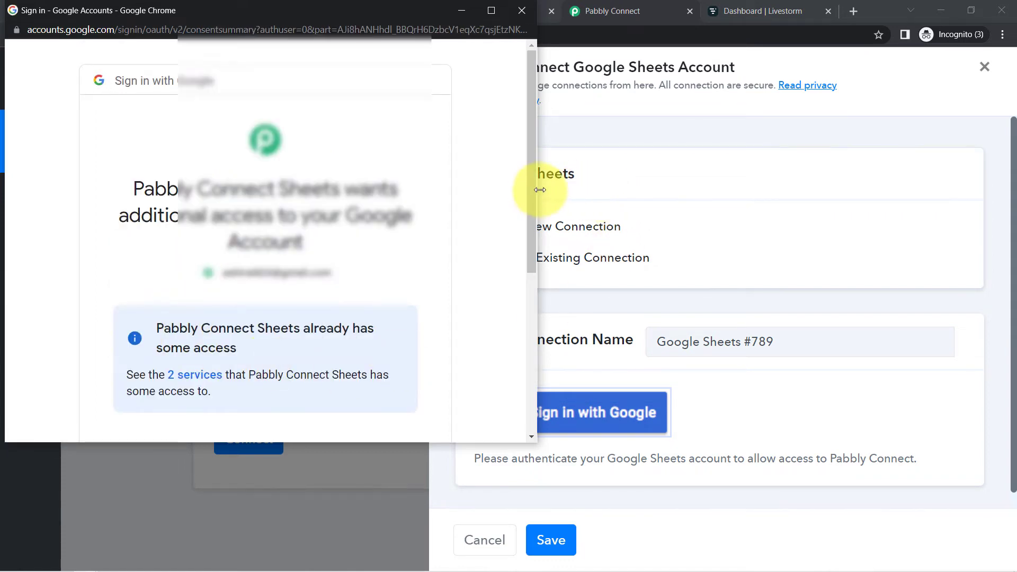
{"action": "scroll", "coordinate": [494, 297], "scroll_direction": "down", "scroll_amount": 5}
{"action": "left_click", "coordinate": [326, 315]}
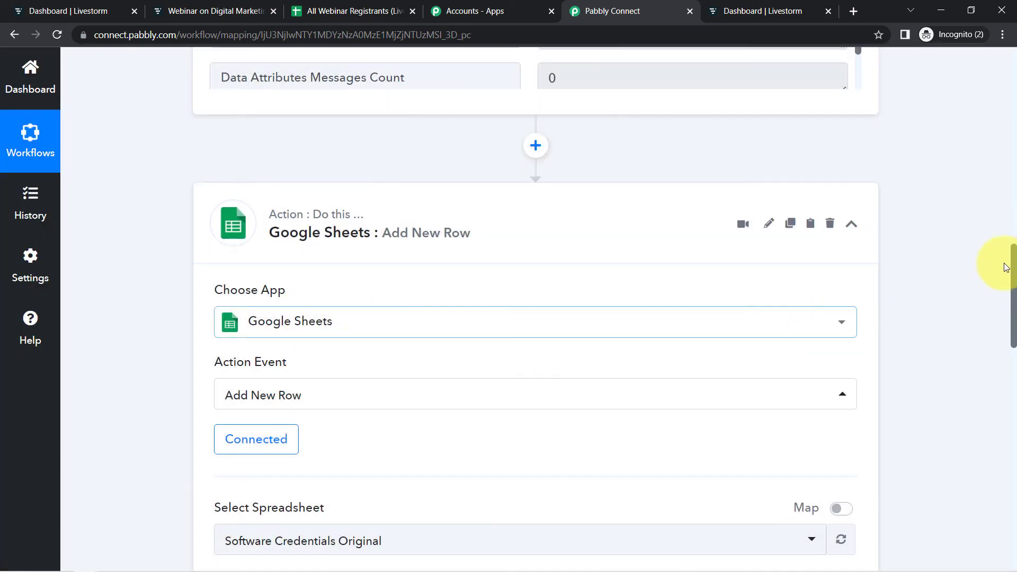
- Browse the spreadsheet list and check the target spreadsheet's name in the Google Sheets tab
{"action": "left_click_drag", "start_coordinate": [1010, 256], "coordinate": [1014, 312]}
{"action": "left_click", "coordinate": [297, 258]}
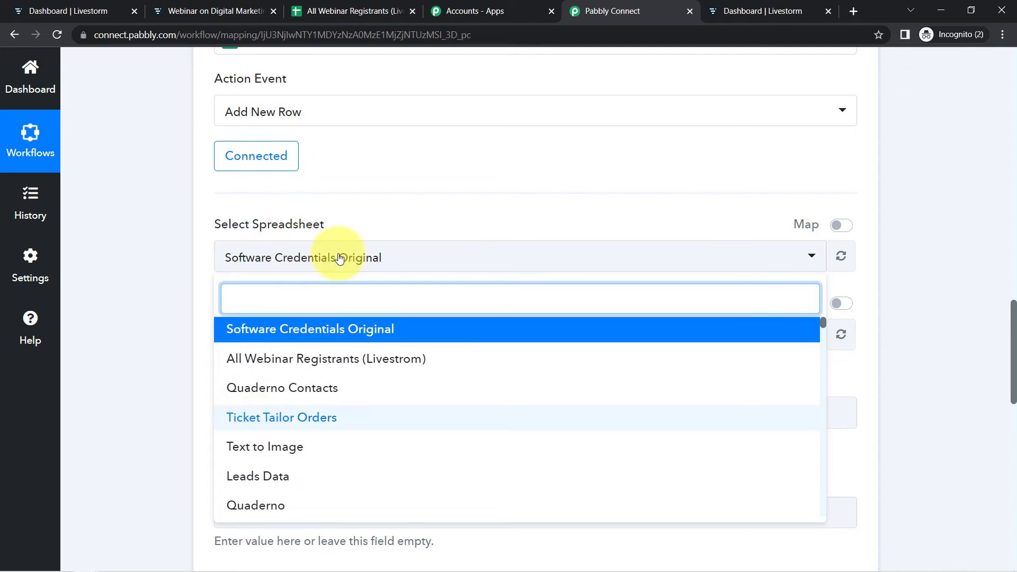
{"action": "left_click", "coordinate": [250, 237]}
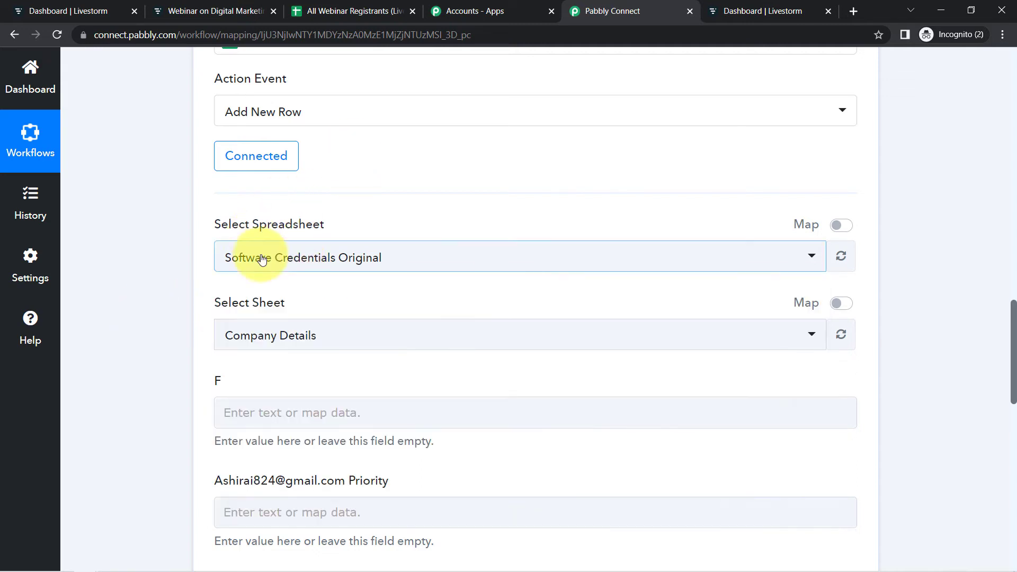
{"action": "left_click", "coordinate": [349, 11]}
{"action": "left_click_drag", "start_coordinate": [87, 69], "coordinate": [266, 69]}
{"action": "key", "text": "ctrl+c"}
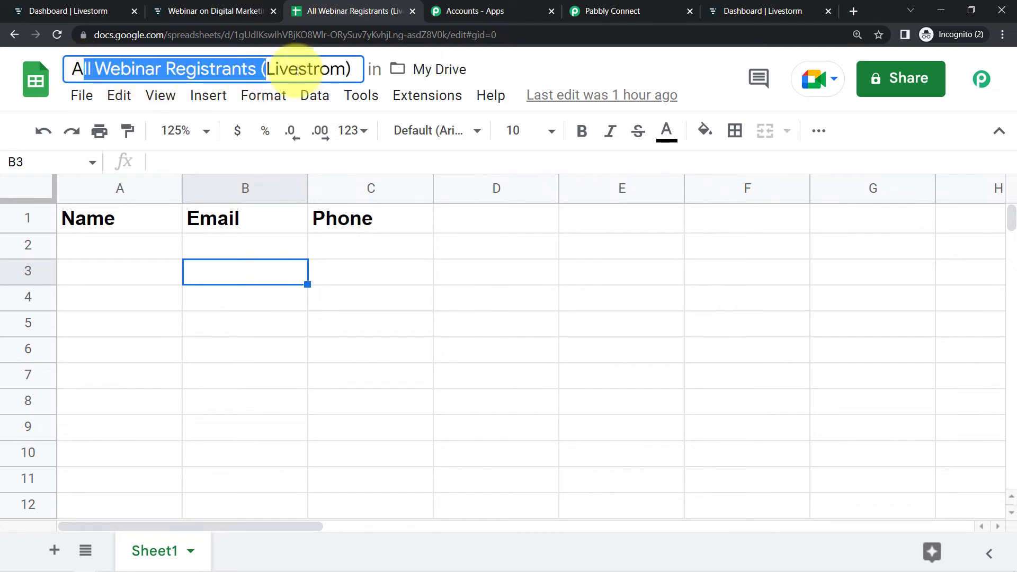
- Select the All Webinar Registrants (Livestrom) spreadsheet for the Add New Row action
{"action": "left_click", "coordinate": [612, 9]}
{"action": "left_click", "coordinate": [245, 258]}
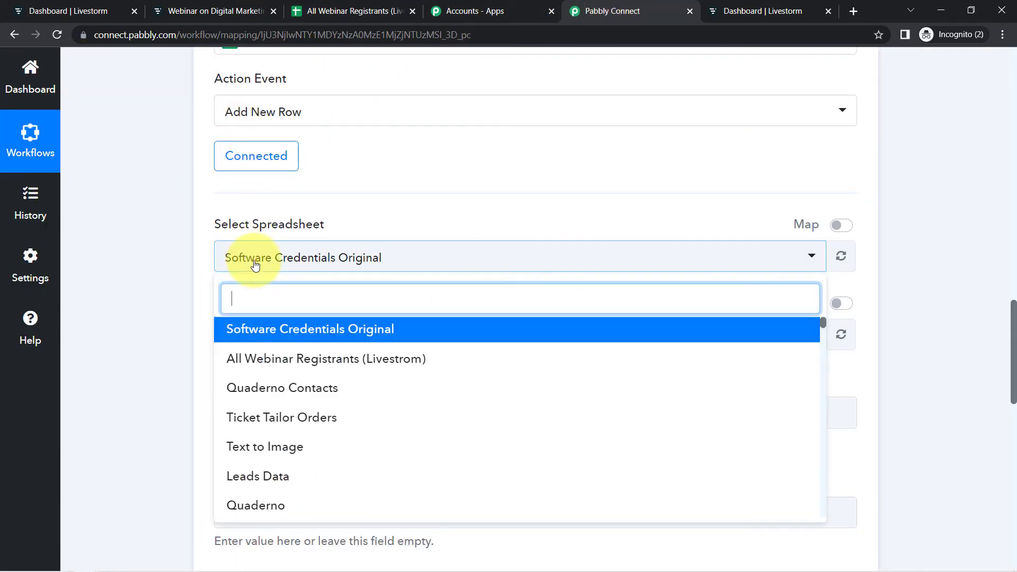
{"action": "key", "text": "ctrl+v"}
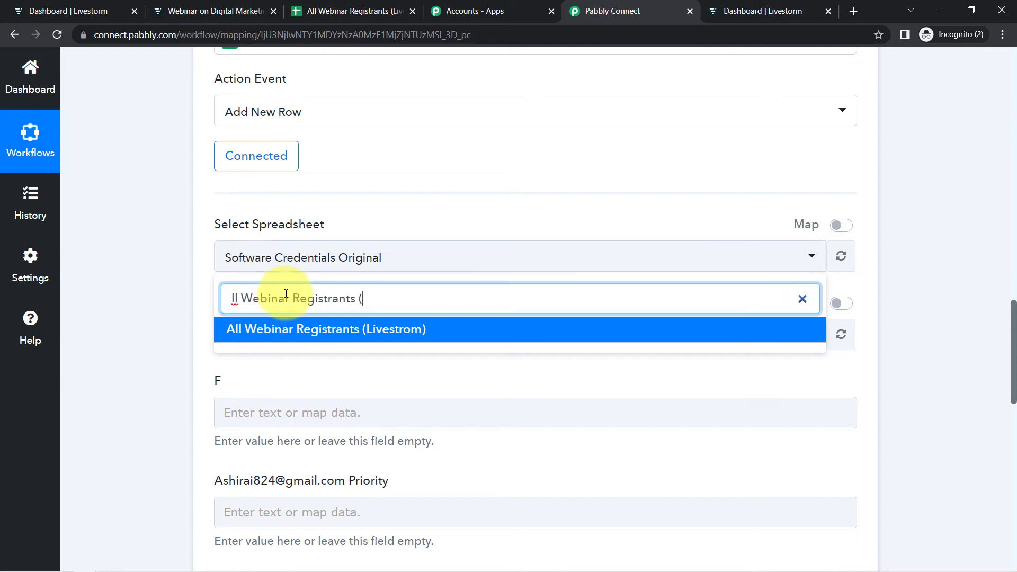
{"action": "left_click", "coordinate": [249, 331]}
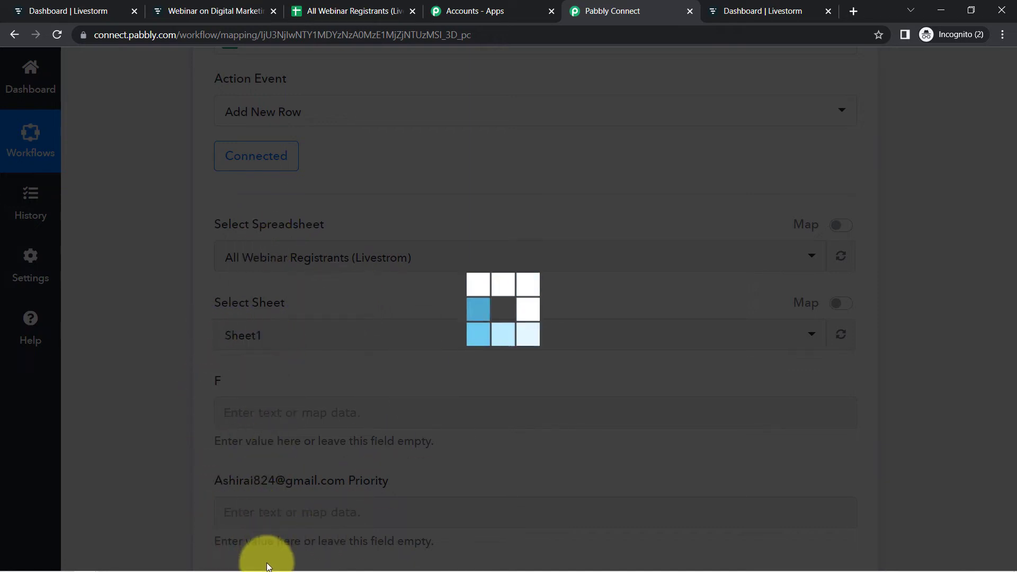
- Compare the spreadsheet's column headers with the Name, Email and Phone fields shown in the action step
{"action": "left_click", "coordinate": [352, 12]}
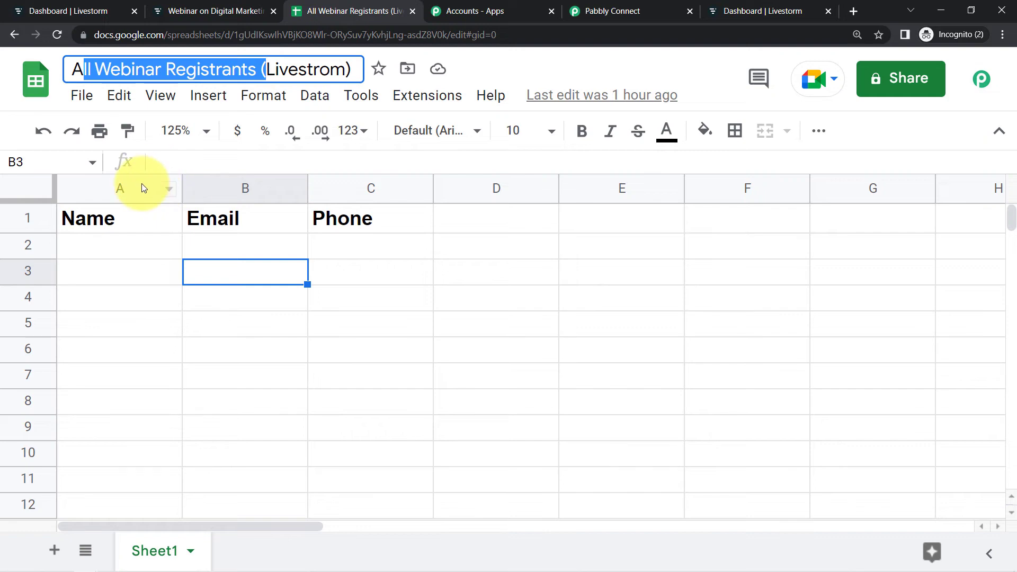
{"action": "left_click", "coordinate": [141, 183]}
{"action": "left_click", "coordinate": [222, 182]}
{"action": "left_click", "coordinate": [346, 181]}
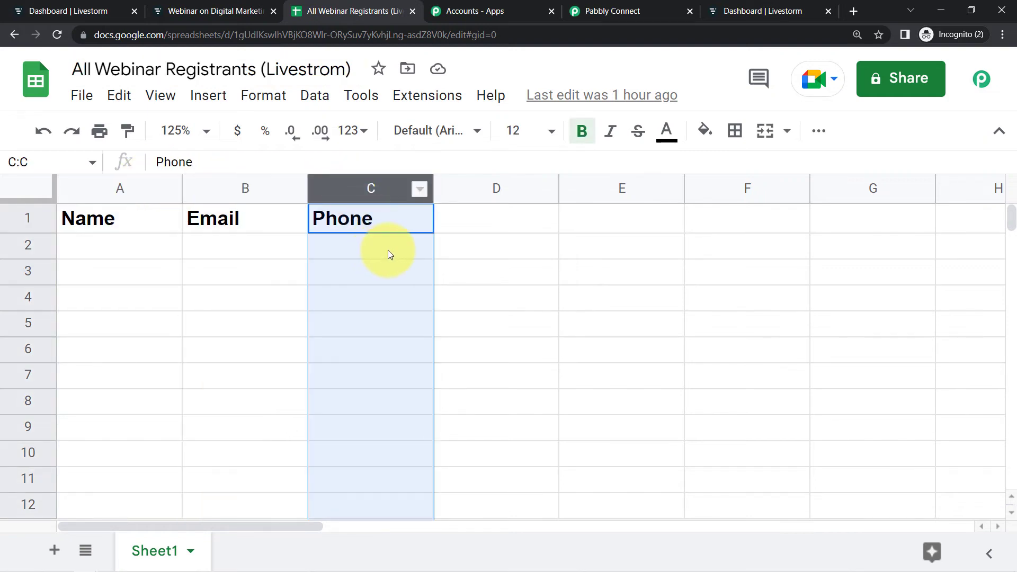
{"action": "left_click", "coordinate": [615, 11]}
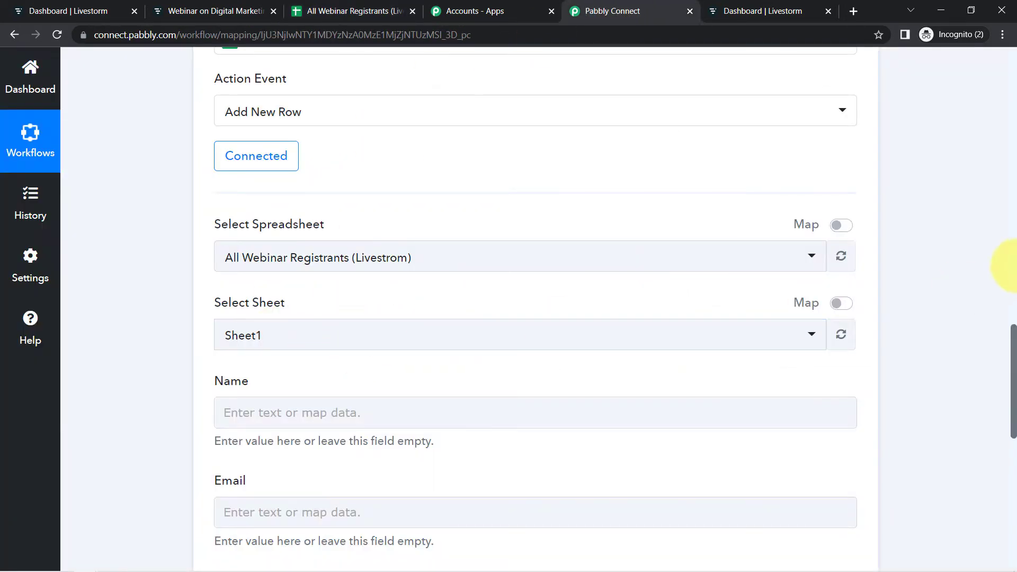
{"action": "left_click_drag", "start_coordinate": [1014, 331], "coordinate": [1014, 374]}
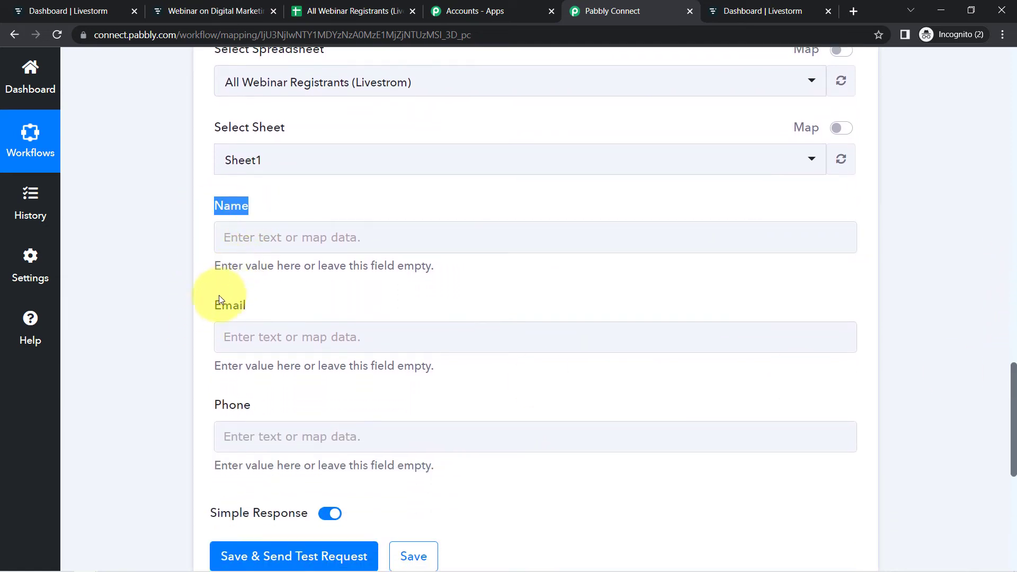
{"action": "left_click_drag", "start_coordinate": [212, 408], "coordinate": [311, 408]}
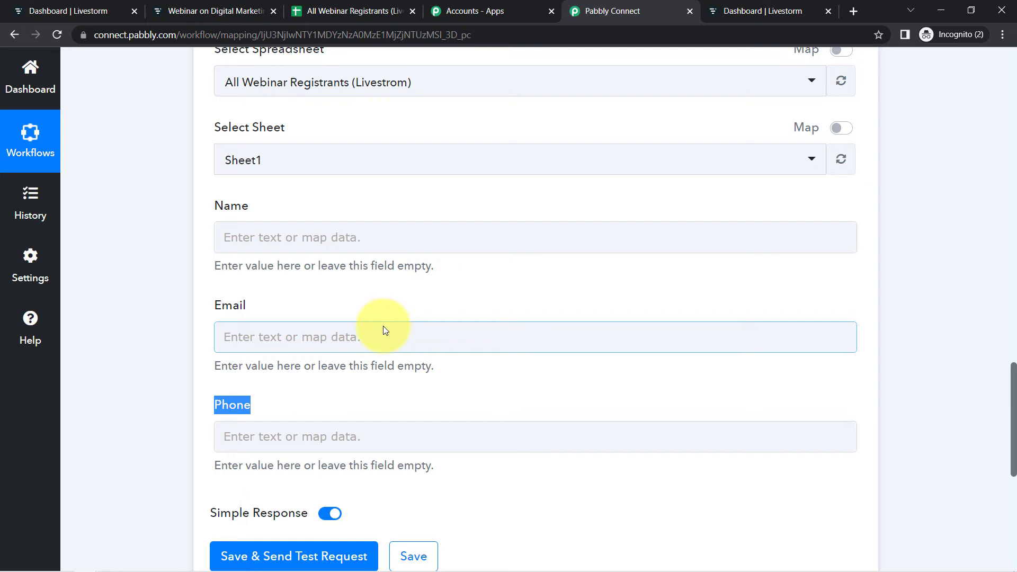
- Check the remaining sheet columns and review the registrant fields captured in the Livestorm trigger response
{"action": "left_click", "coordinate": [331, 12]}
{"action": "left_click_drag", "start_coordinate": [520, 192], "coordinate": [874, 189]}
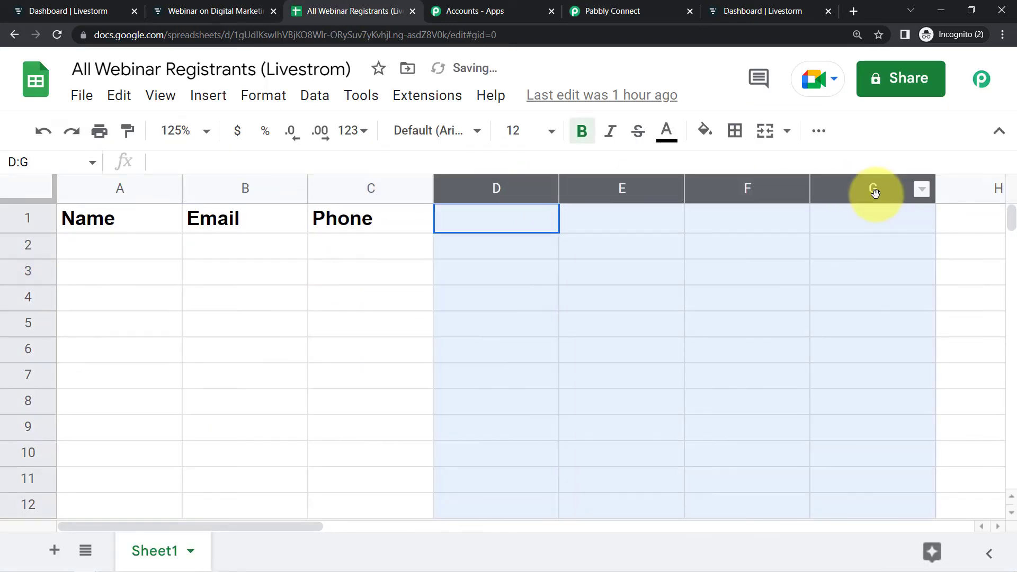
{"action": "left_click", "coordinate": [598, 11]}
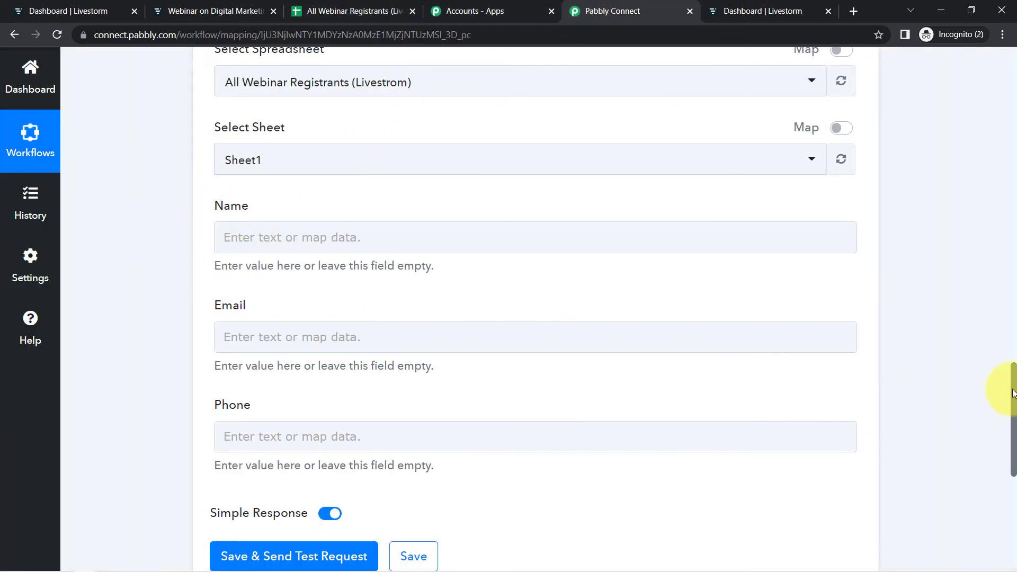
{"action": "left_click_drag", "start_coordinate": [1012, 410], "coordinate": [1012, 377]}
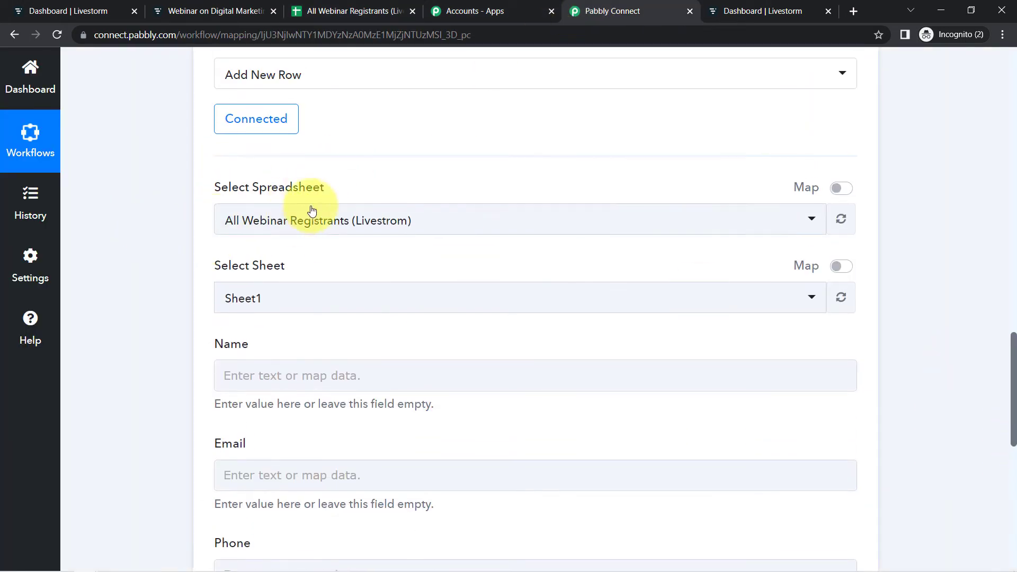
{"action": "left_click", "coordinate": [384, 7]}
{"action": "left_click", "coordinate": [650, 8]}
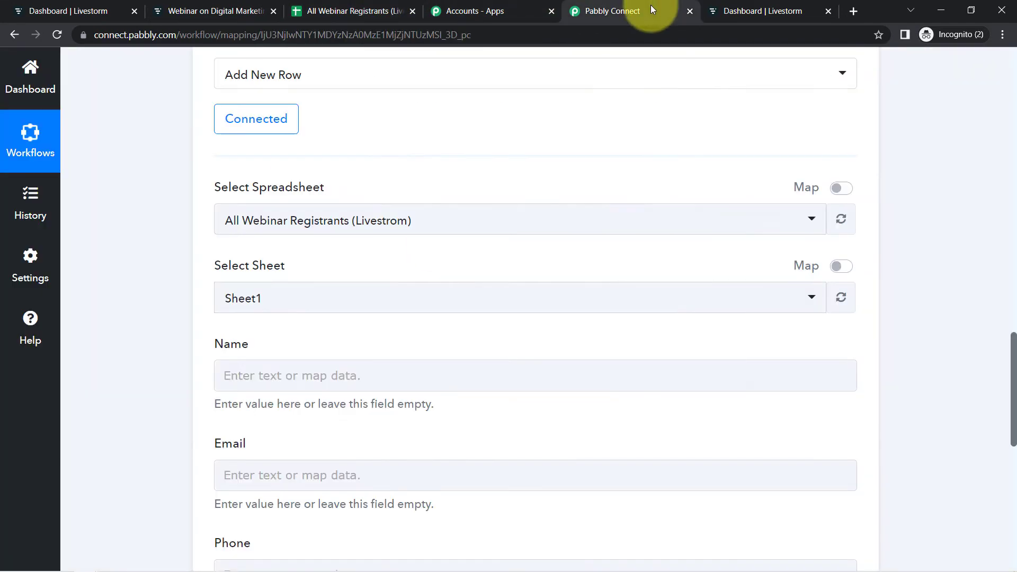
{"action": "left_click_drag", "start_coordinate": [1013, 354], "coordinate": [1002, 191]}
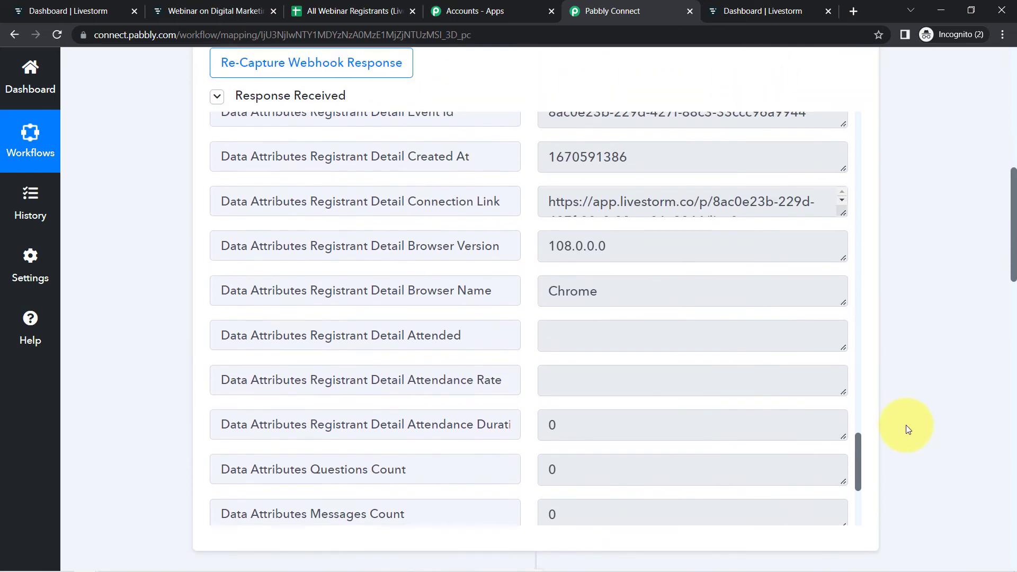
{"action": "left_click_drag", "start_coordinate": [859, 456], "coordinate": [858, 399]}
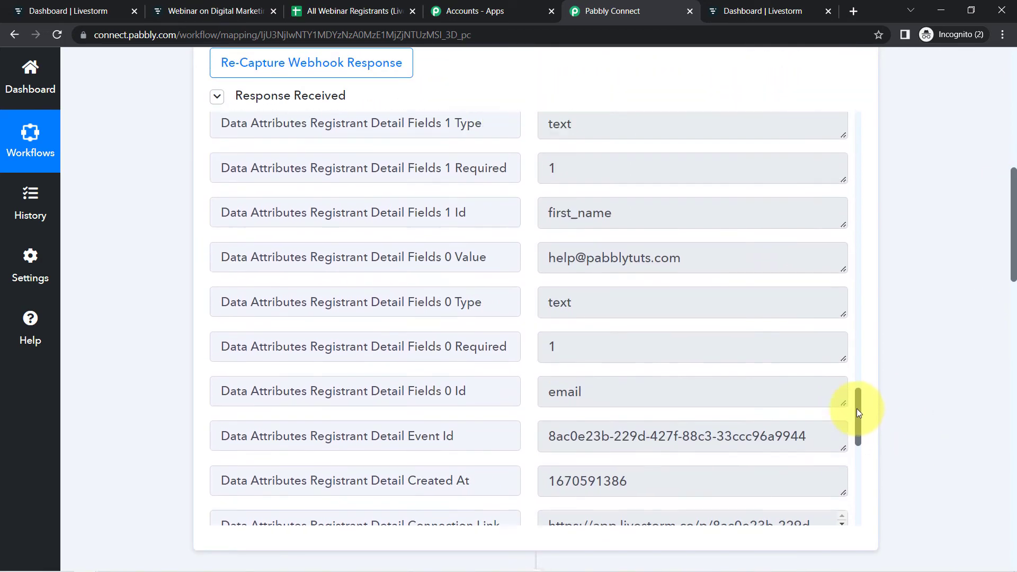
{"action": "left_click_drag", "start_coordinate": [1000, 253], "coordinate": [999, 461]}
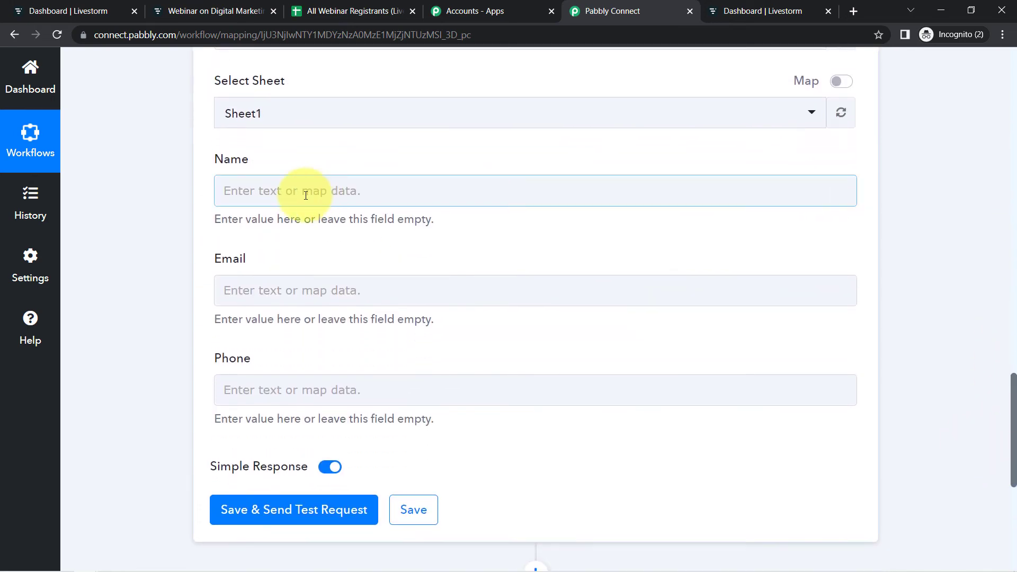
- Map the registrant's First Name and Last Name from the Livestorm trigger into the Name field
{"action": "left_click", "coordinate": [307, 193]}
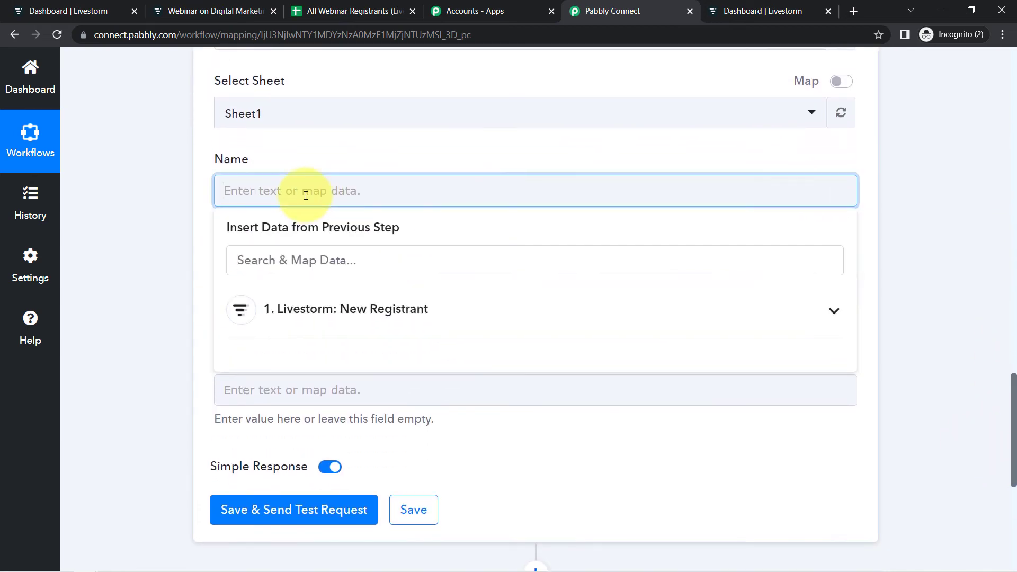
{"action": "left_click", "coordinate": [294, 321]}
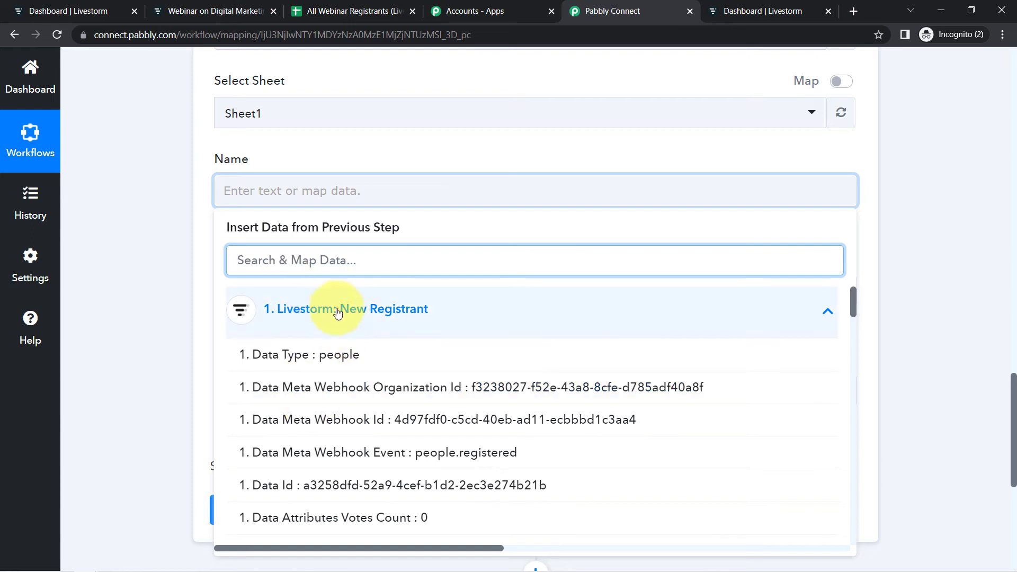
{"action": "type", "text": "name"}
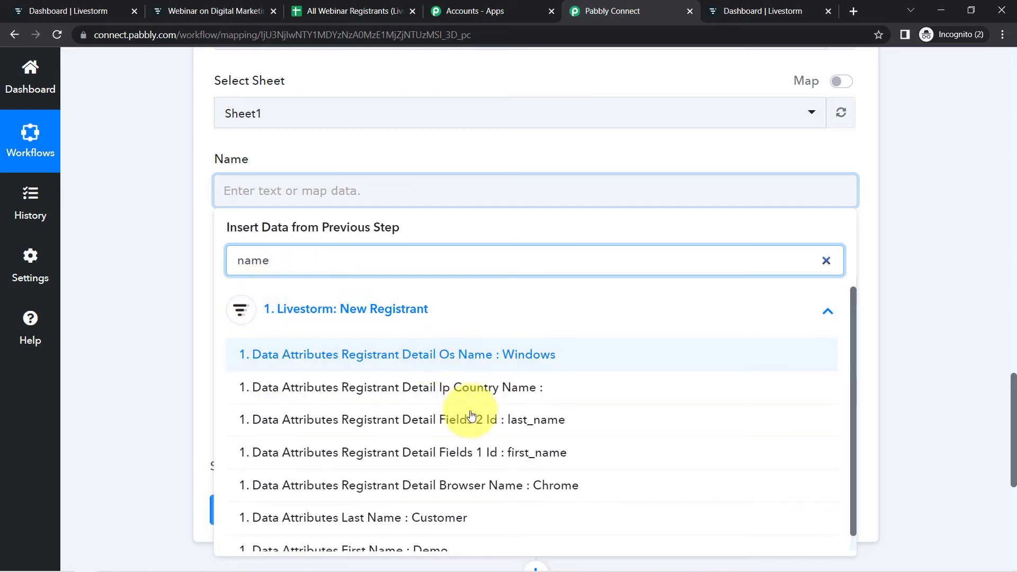
{"action": "left_click_drag", "start_coordinate": [859, 306], "coordinate": [851, 350]}
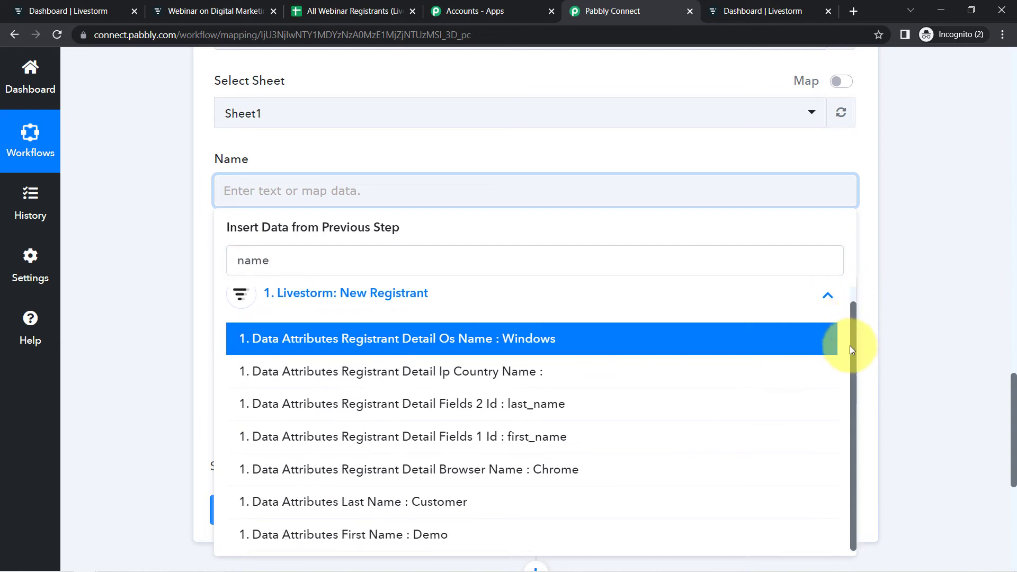
{"action": "left_click", "coordinate": [390, 536]}
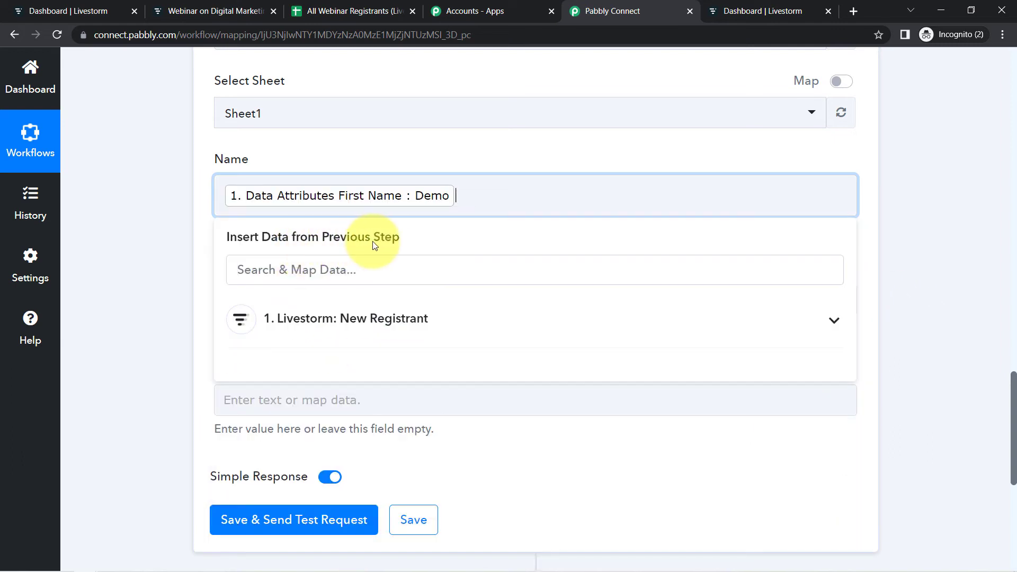
{"action": "left_click", "coordinate": [331, 275]}
{"action": "type", "text": "name"}
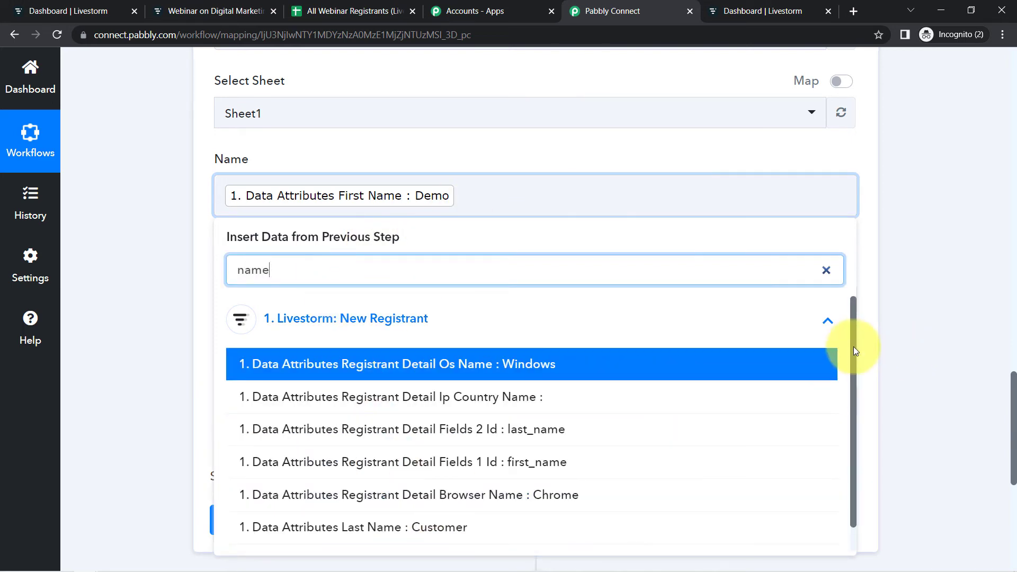
{"action": "left_click_drag", "start_coordinate": [854, 346], "coordinate": [856, 386]}
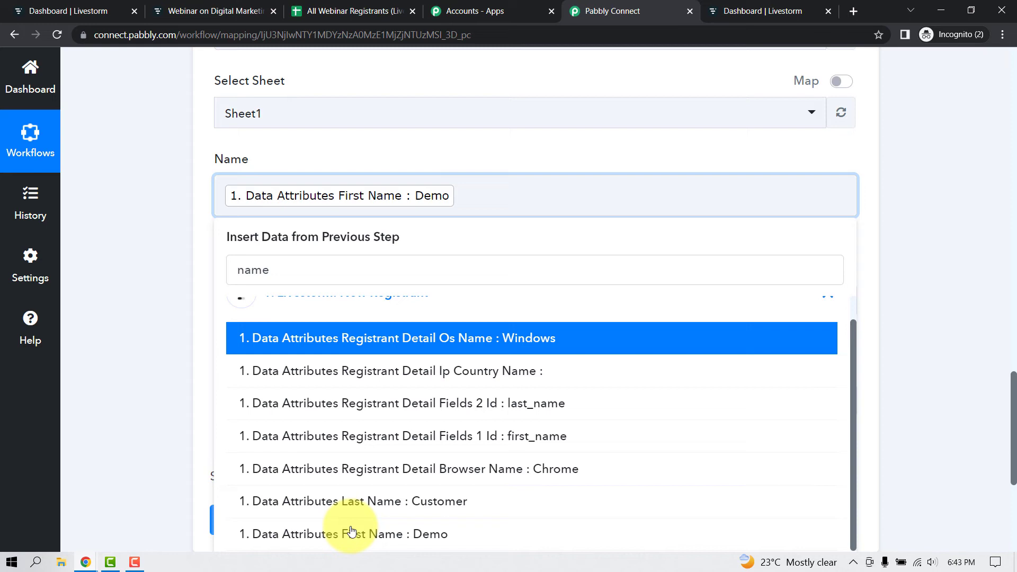
{"action": "left_click", "coordinate": [378, 504]}
{"action": "left_click", "coordinate": [254, 198]}
{"action": "left_click", "coordinate": [422, 177]}
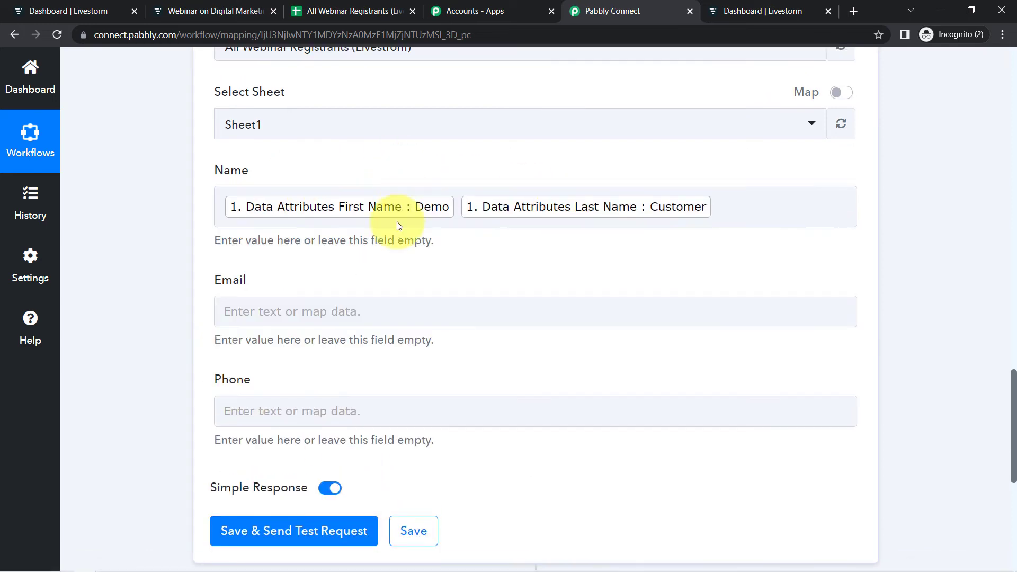
{"action": "left_click", "coordinate": [475, 207]}
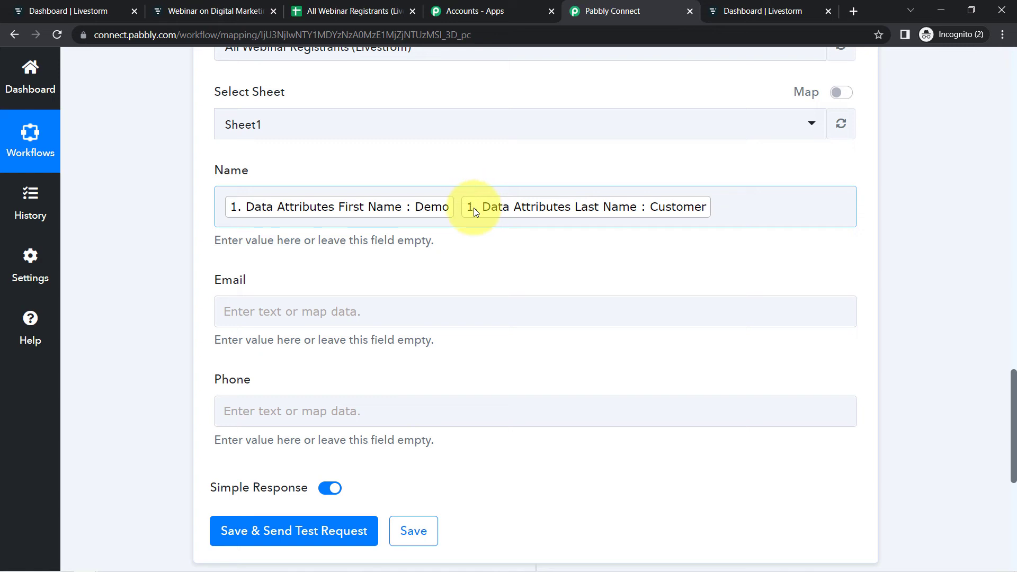
- Map the registrant's email value (Registrant Detail Fields 0 Value) into the Email field
{"action": "left_click", "coordinate": [227, 312]}
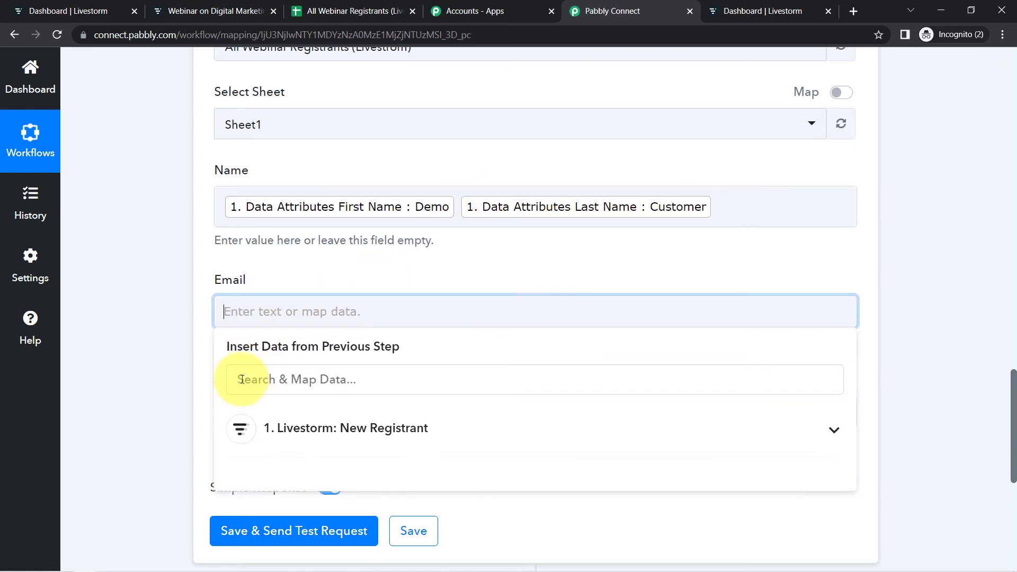
{"action": "left_click", "coordinate": [241, 379]}
{"action": "type", "text": "@"}
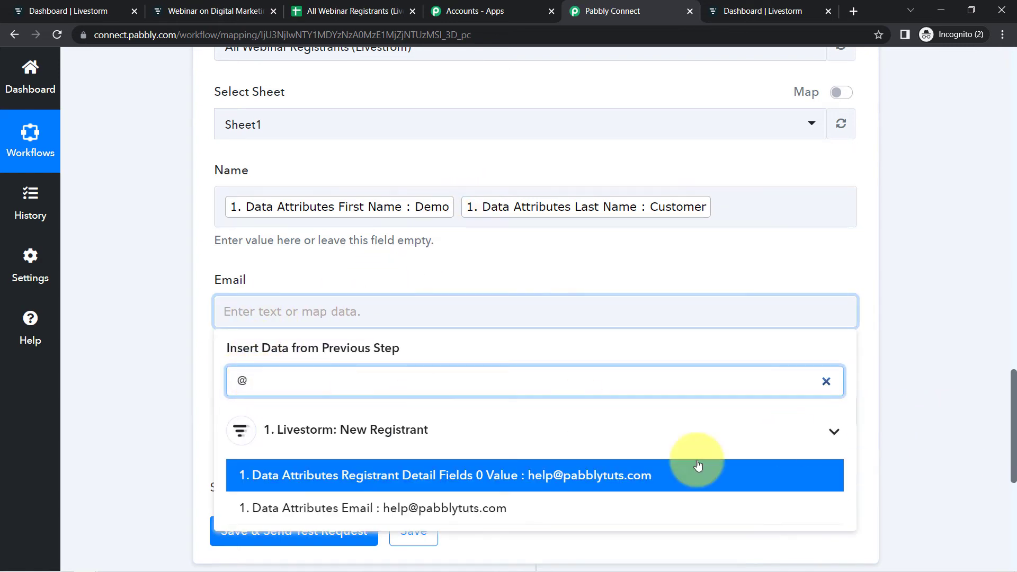
{"action": "left_click", "coordinate": [522, 480]}
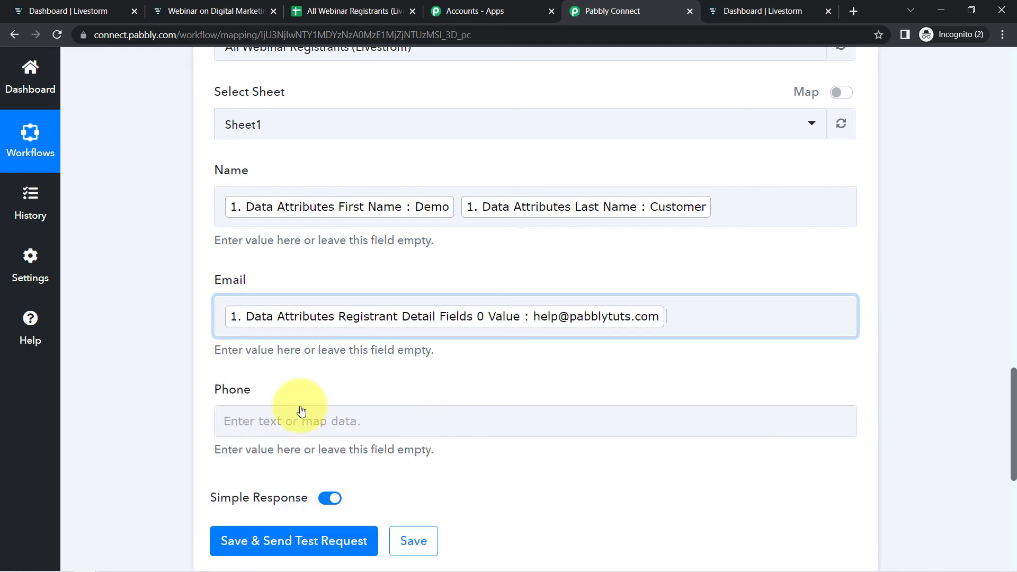
{"action": "left_click", "coordinate": [190, 379]}
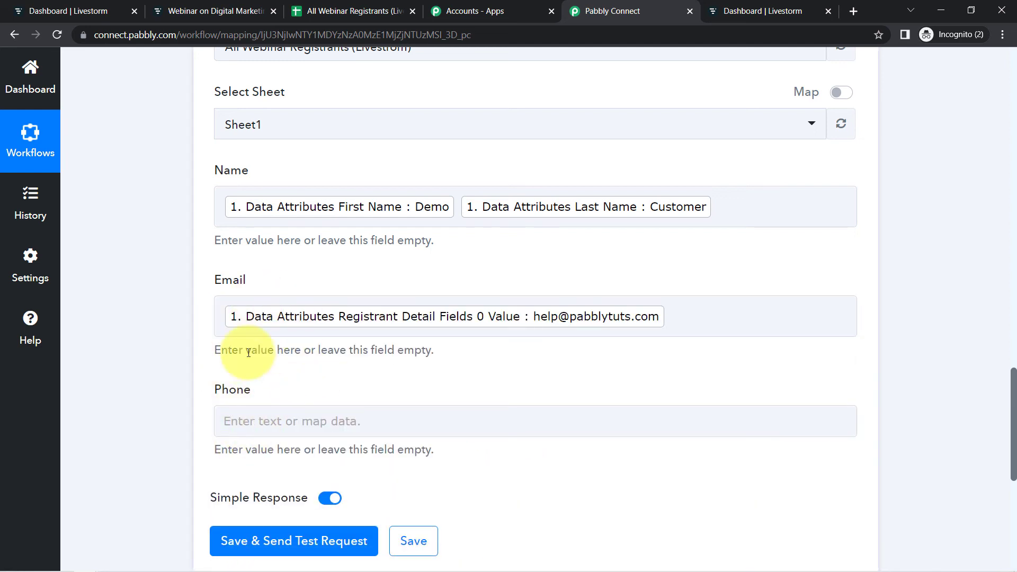
- Map the registrant's phone value (Registrant Detail Fields 3 Value) into the Phone field
{"action": "left_click", "coordinate": [262, 416]}
{"action": "left_click", "coordinate": [300, 496]}
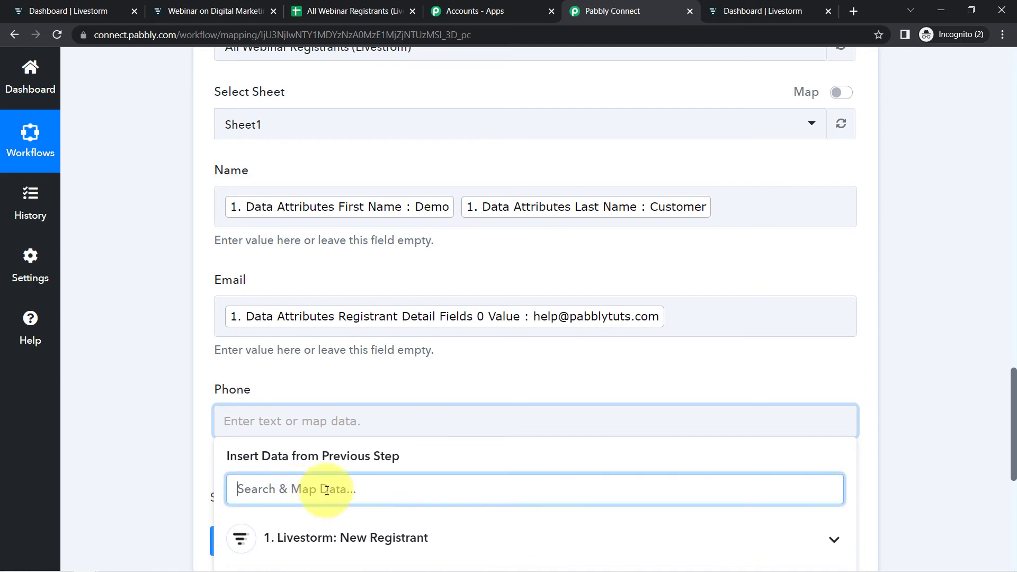
{"action": "scroll", "coordinate": [1015, 385], "scroll_direction": "down", "scroll_amount": 5}
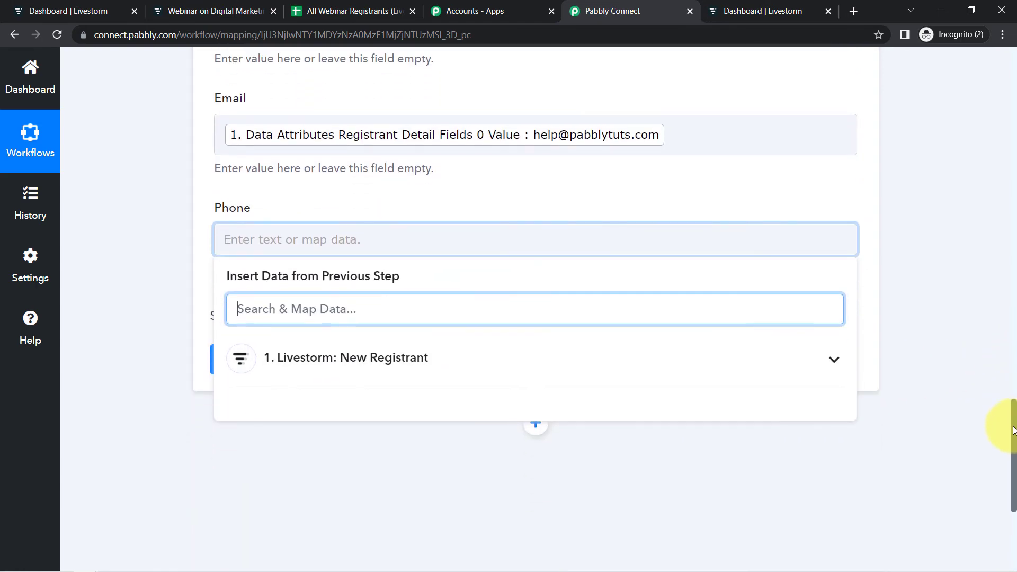
{"action": "left_click", "coordinate": [378, 265]}
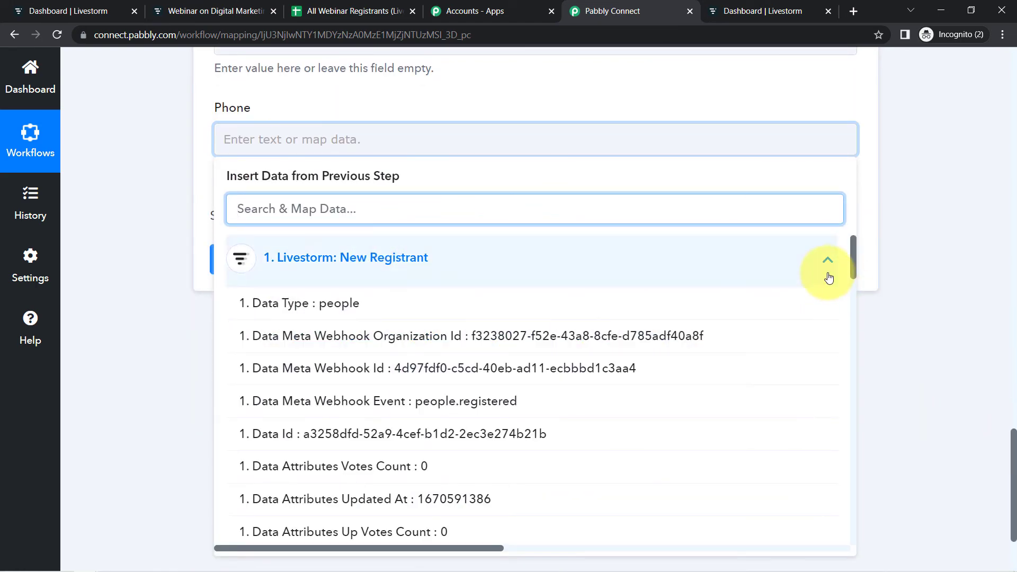
{"action": "scroll", "coordinate": [855, 268], "scroll_direction": "down", "scroll_amount": 1}
{"action": "left_click_drag", "start_coordinate": [856, 279], "coordinate": [852, 423]}
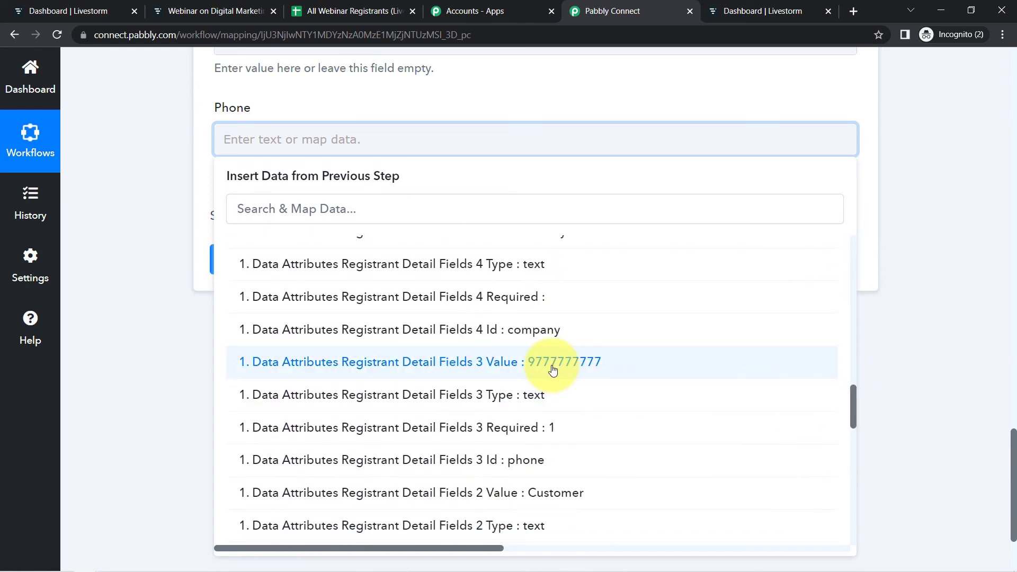
{"action": "left_click", "coordinate": [551, 302]}
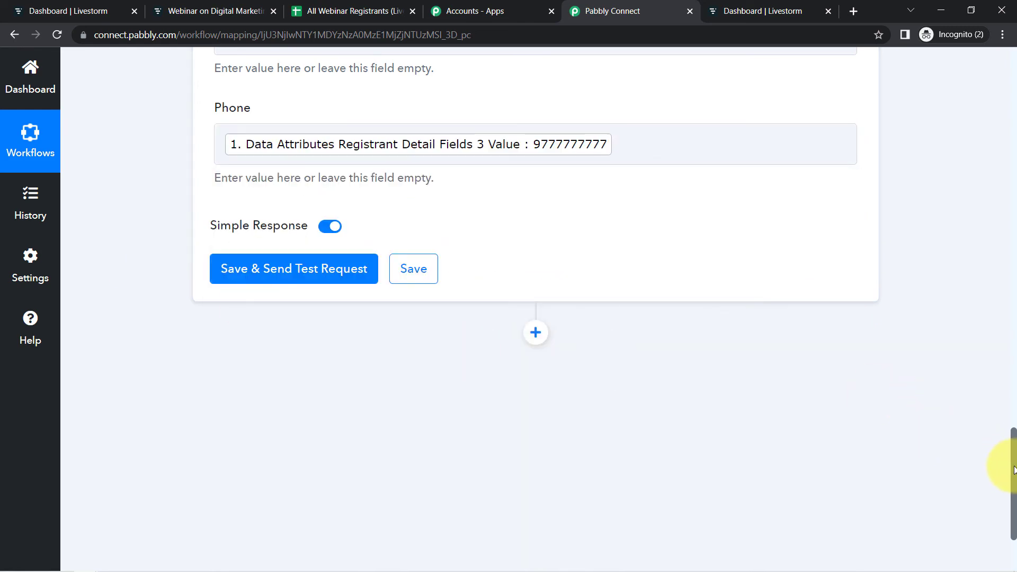
{"action": "left_click_drag", "start_coordinate": [1015, 469], "coordinate": [1009, 410]}
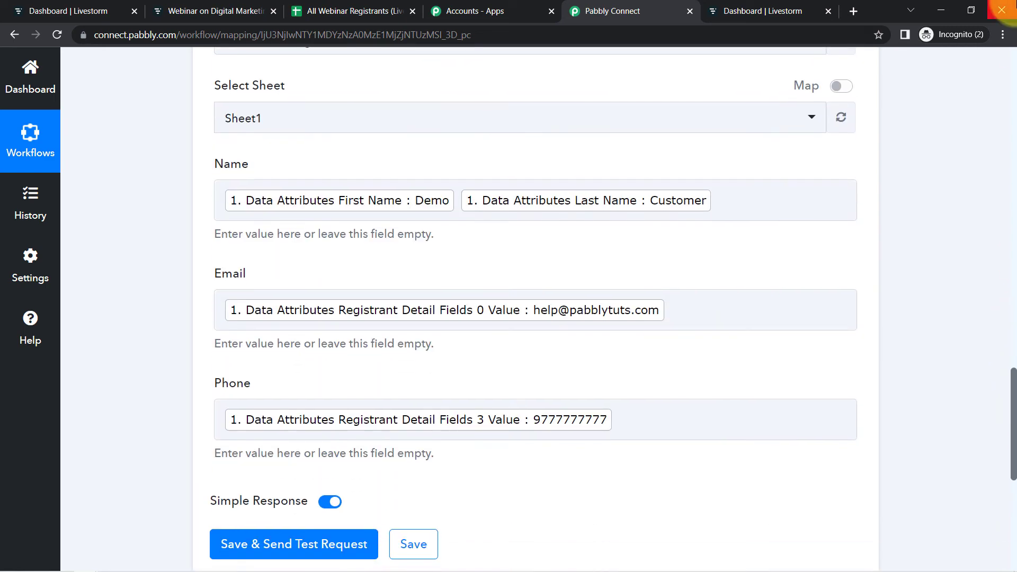
{"action": "left_click", "coordinate": [1004, 36]}
{"action": "left_click", "coordinate": [923, 139]}
{"action": "double_click", "coordinate": [939, 337]}
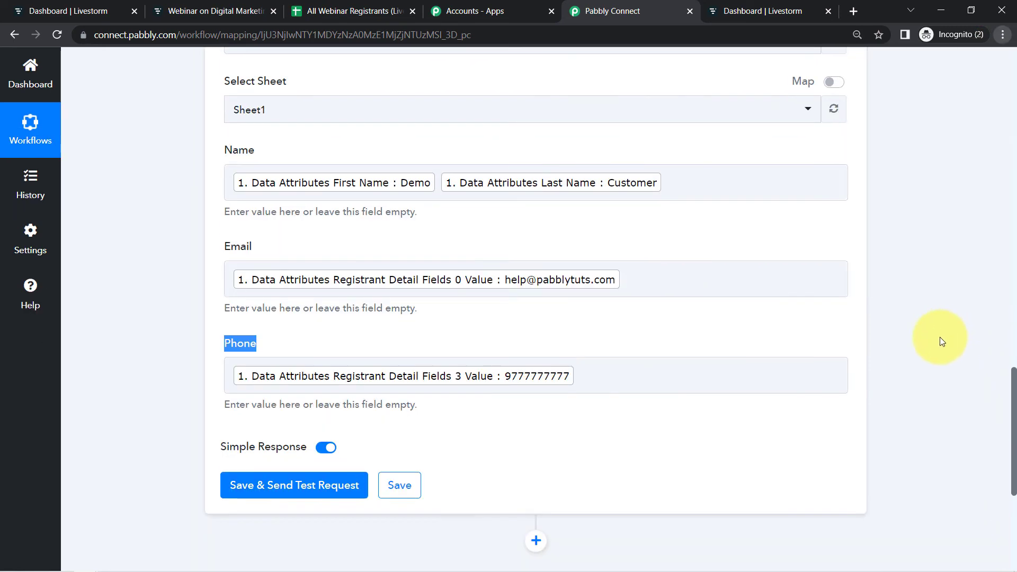
- Save and send a test request for the Google Sheets Add New Row action, then open the spreadsheet to view the added row
{"action": "left_click", "coordinate": [262, 484]}
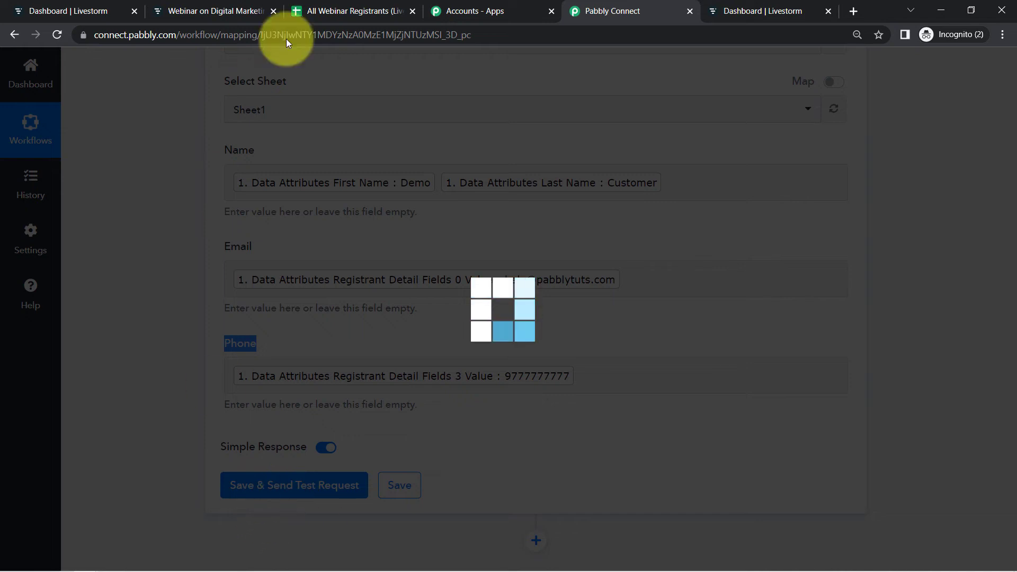
{"action": "left_click", "coordinate": [329, 11]}
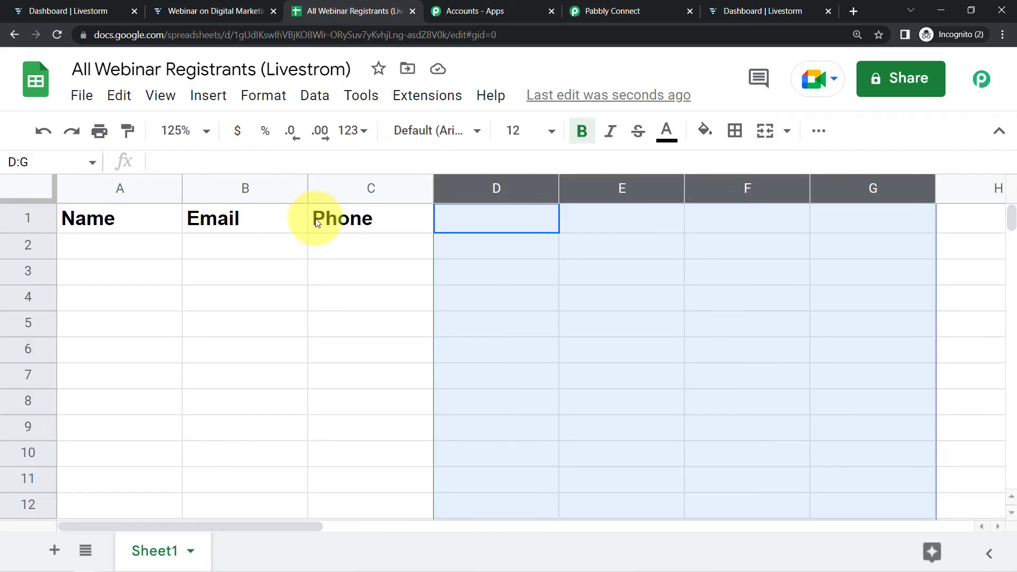
{"action": "left_click", "coordinate": [297, 266]}
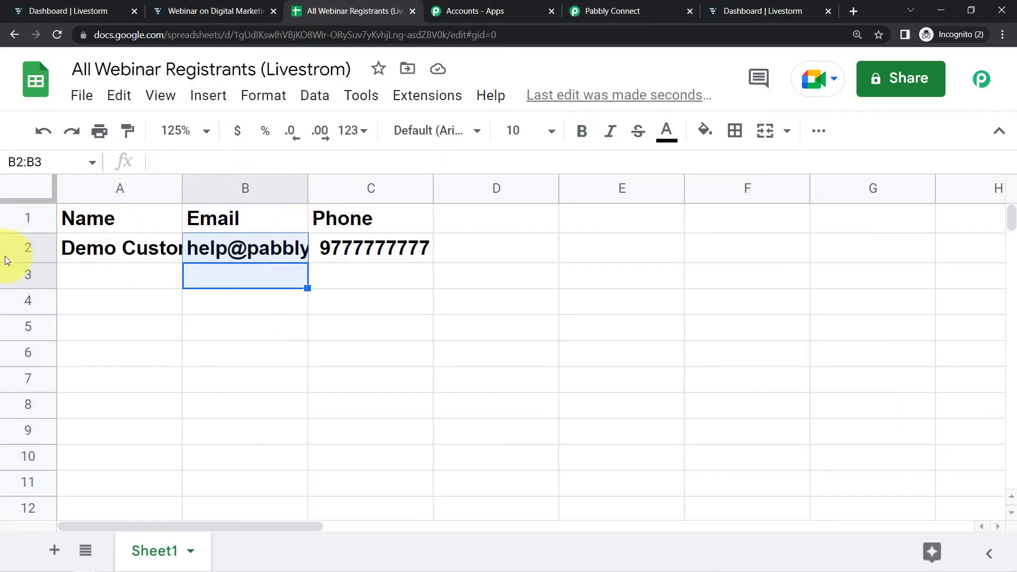
- Set row 2's font size to 11 and widen the Phone and Name columns to fit their contents
{"action": "left_click", "coordinate": [17, 253]}
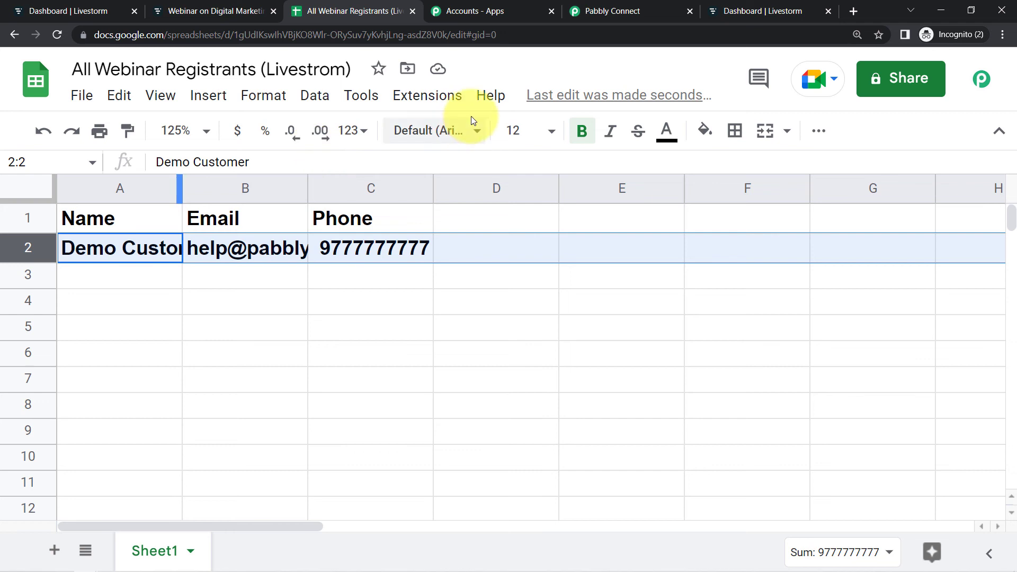
{"action": "left_click", "coordinate": [551, 131]}
{"action": "left_click", "coordinate": [513, 331]}
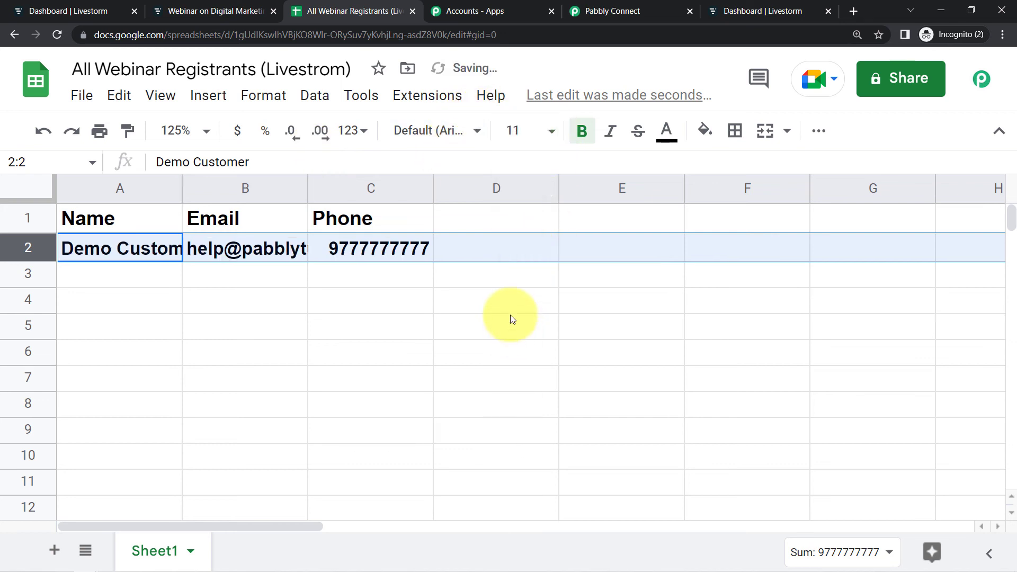
{"action": "left_click_drag", "start_coordinate": [308, 186], "coordinate": [362, 186]}
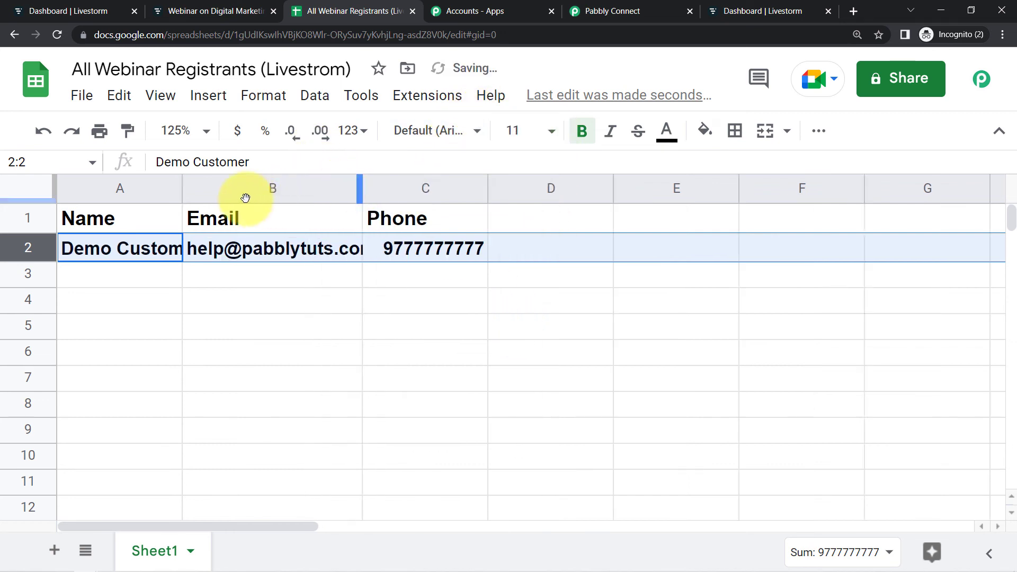
{"action": "left_click_drag", "start_coordinate": [182, 191], "coordinate": [231, 198]}
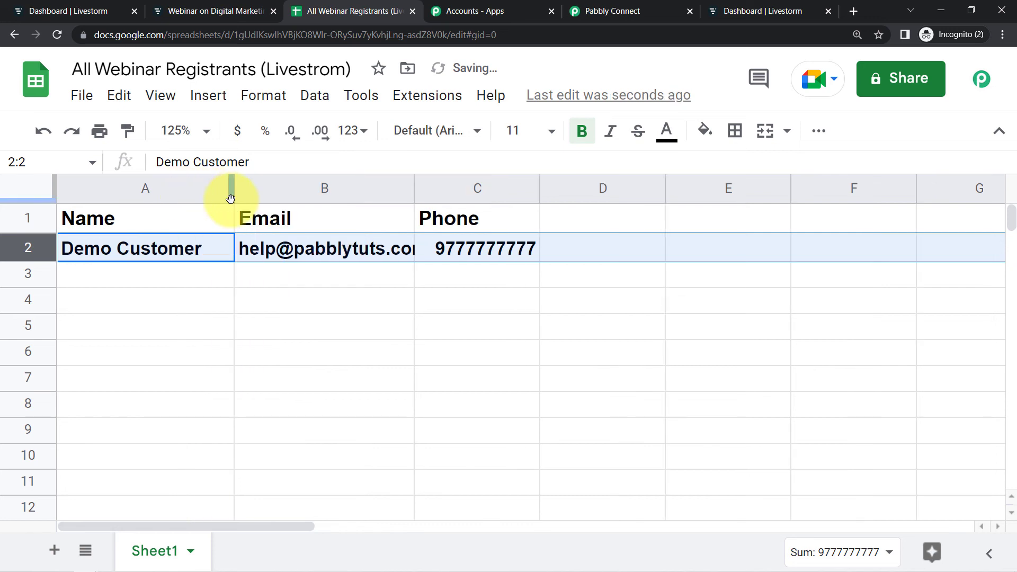
- Widen the Email column so the full address in row 2 fits
{"action": "left_click", "coordinate": [85, 11]}
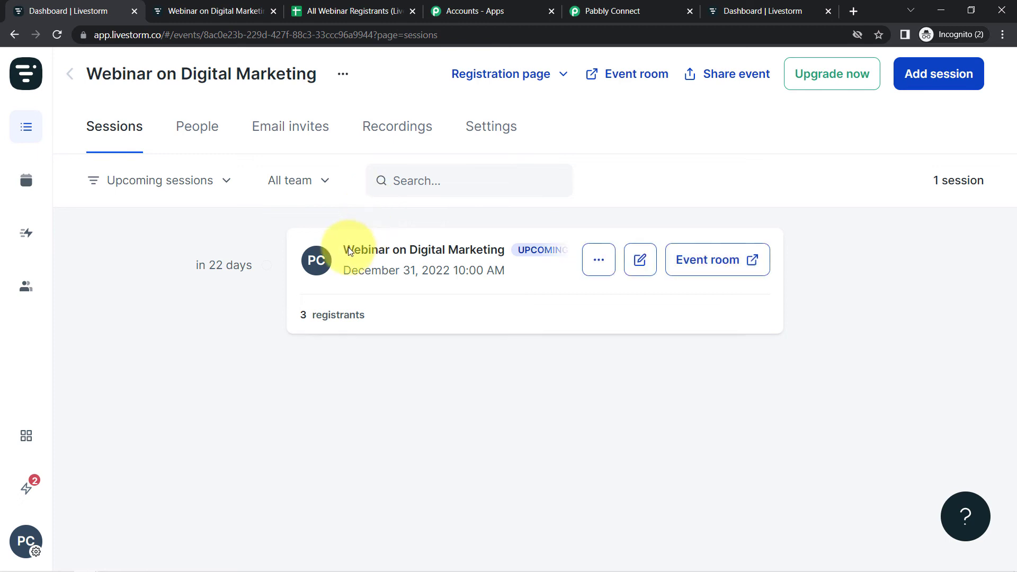
{"action": "left_click", "coordinate": [322, 6]}
{"action": "left_click", "coordinate": [175, 349]}
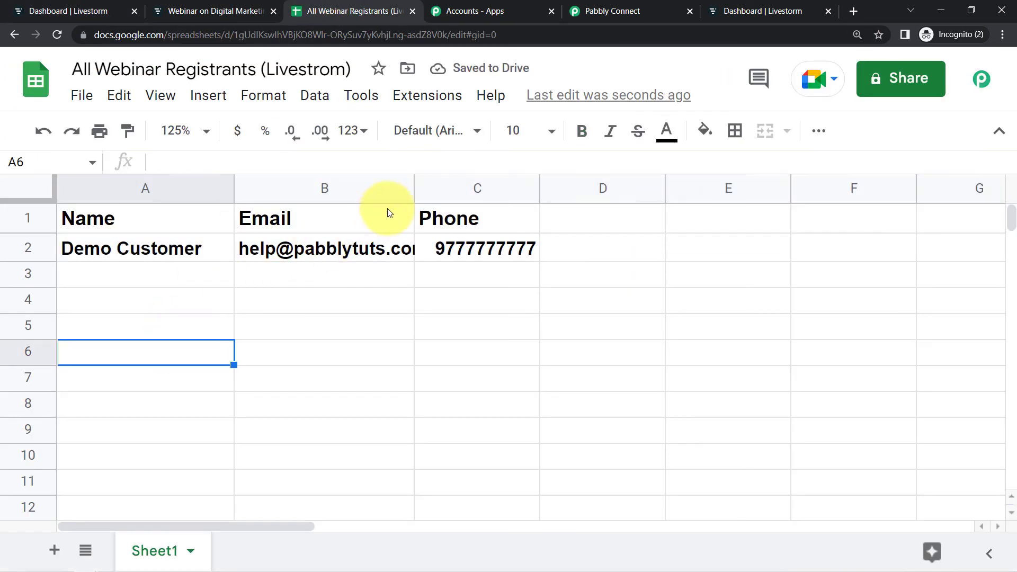
{"action": "left_click_drag", "start_coordinate": [413, 186], "coordinate": [483, 193]}
{"action": "left_click", "coordinate": [25, 245]}
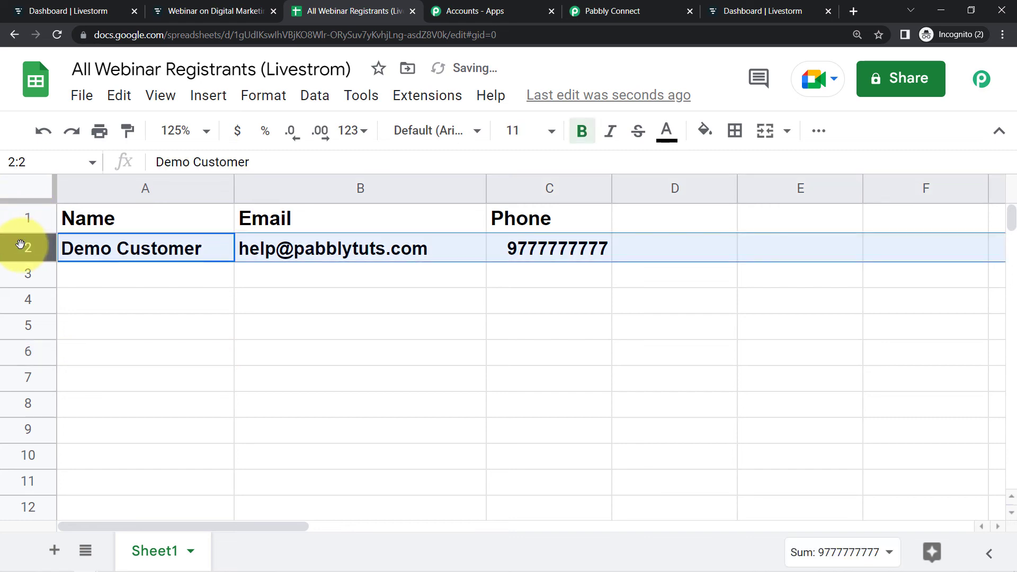
- Collapse the Livestorm trigger and Google Sheets action panels in the Pabbly workflow
{"action": "left_click", "coordinate": [614, 10]}
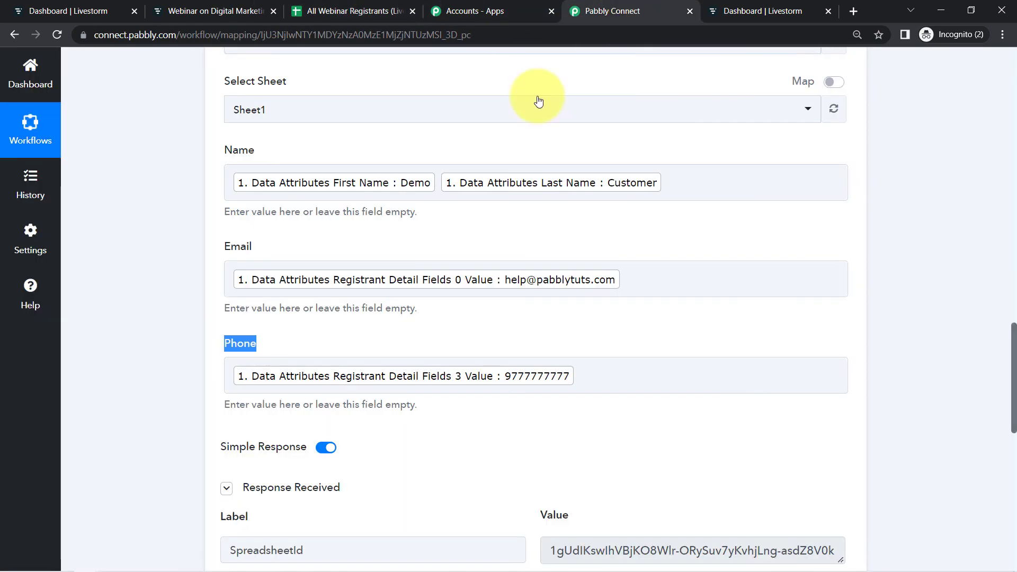
{"action": "scroll", "coordinate": [1014, 399], "scroll_direction": "up", "scroll_amount": 15}
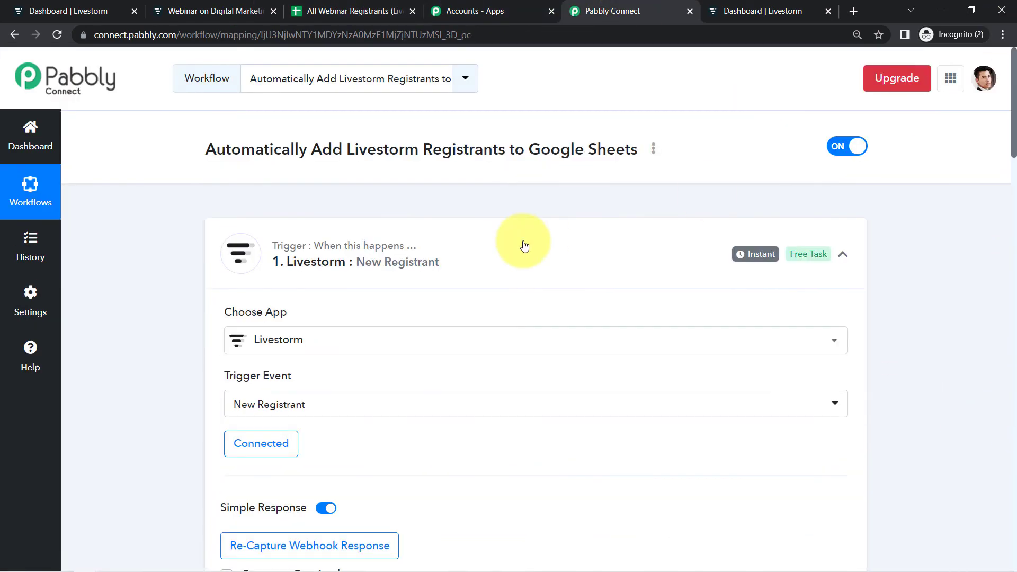
{"action": "left_click", "coordinate": [456, 274]}
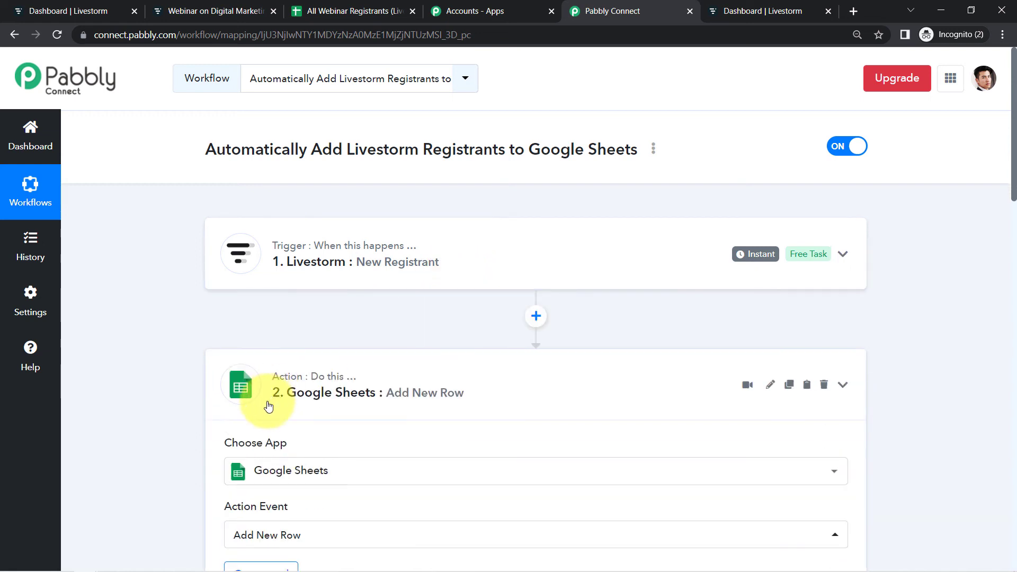
{"action": "left_click", "coordinate": [268, 411]}
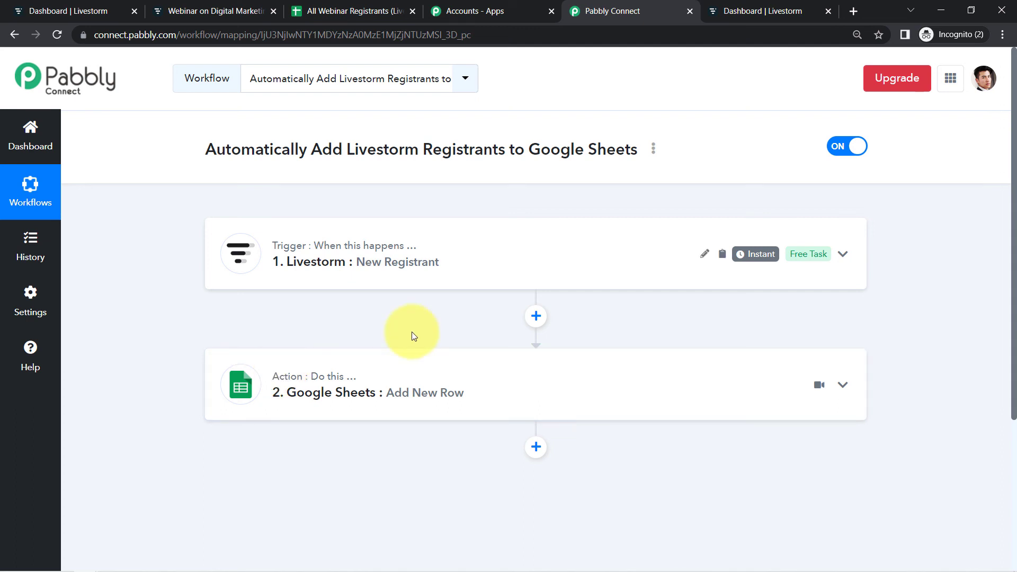
- Reload the webinar's registration page and enter a test e-mail address in the Email field
{"action": "left_click", "coordinate": [183, 9]}
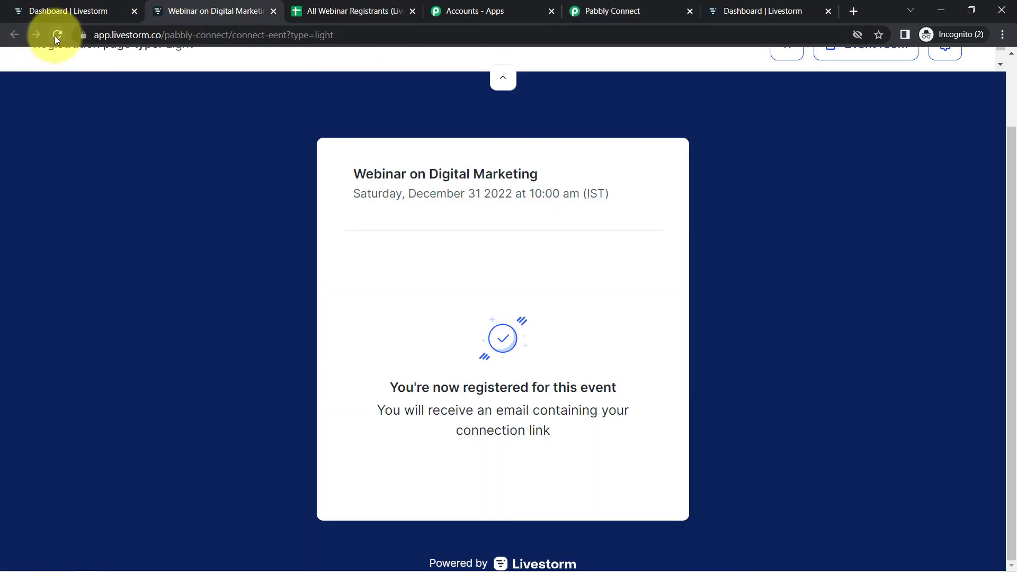
{"action": "left_click", "coordinate": [54, 36]}
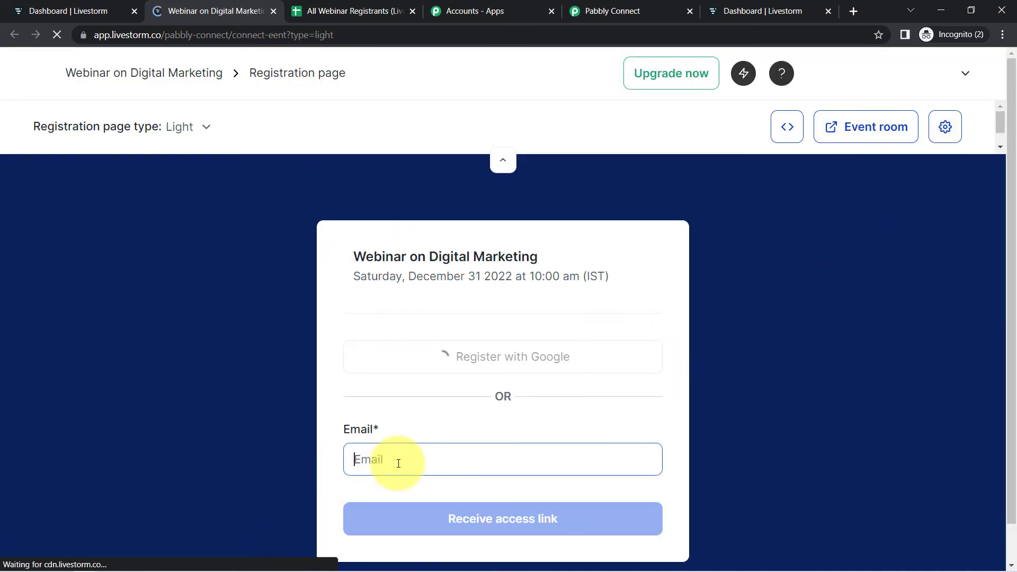
{"action": "left_click", "coordinate": [398, 463]}
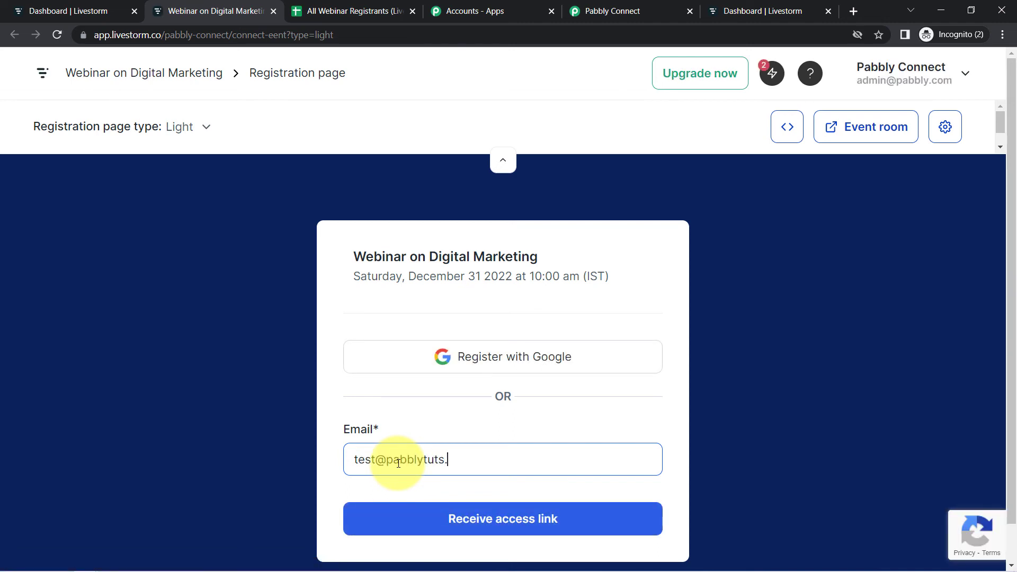
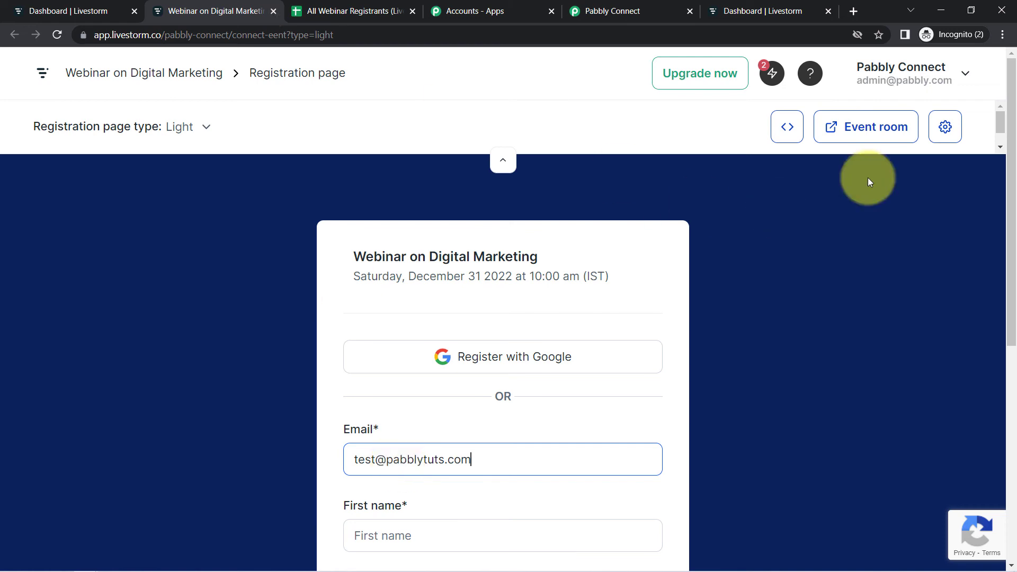
- Fill in the registration form with first name Demo, last name User, a test phone number, and company MB
{"action": "left_click_drag", "start_coordinate": [1003, 116], "coordinate": [250, 278]}
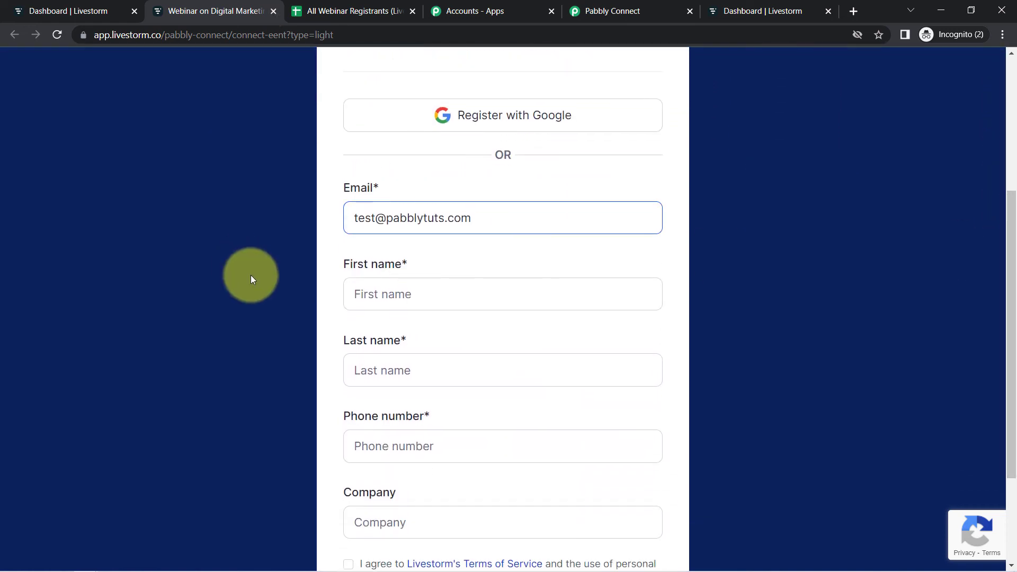
{"action": "left_click", "coordinate": [359, 268]}
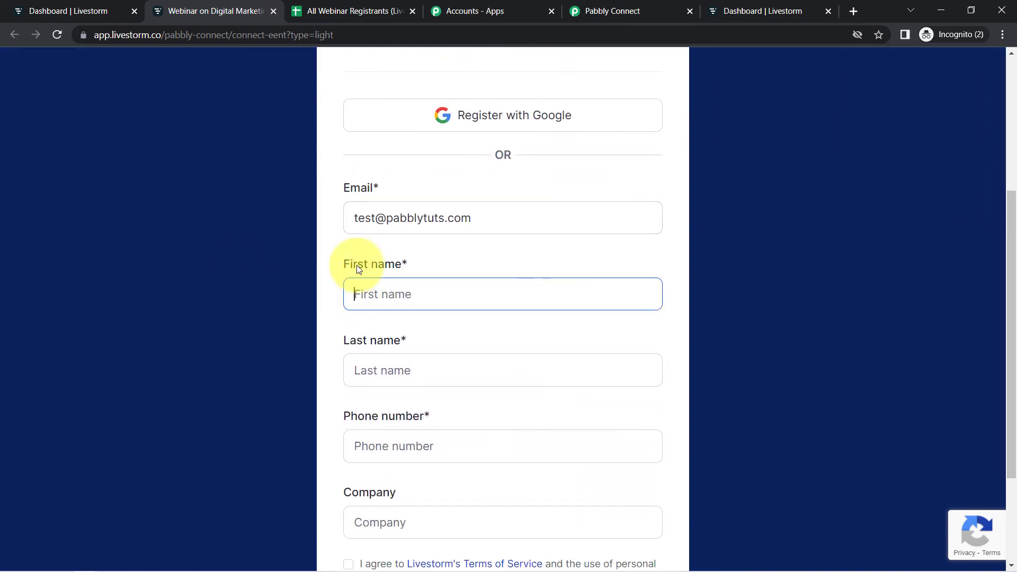
{"action": "type", "text": "Demo"}
{"action": "key", "text": "Tab"}
{"action": "type", "text": "Users"}
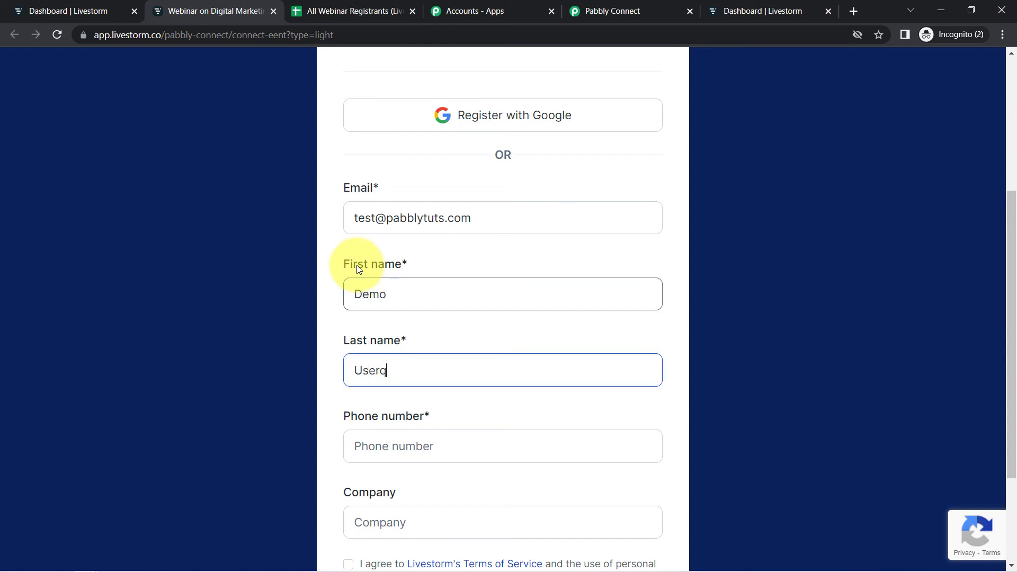
{"action": "key", "text": "BackSpace"}
{"action": "key", "text": "Tab"}
{"action": "type", "text": "98"}
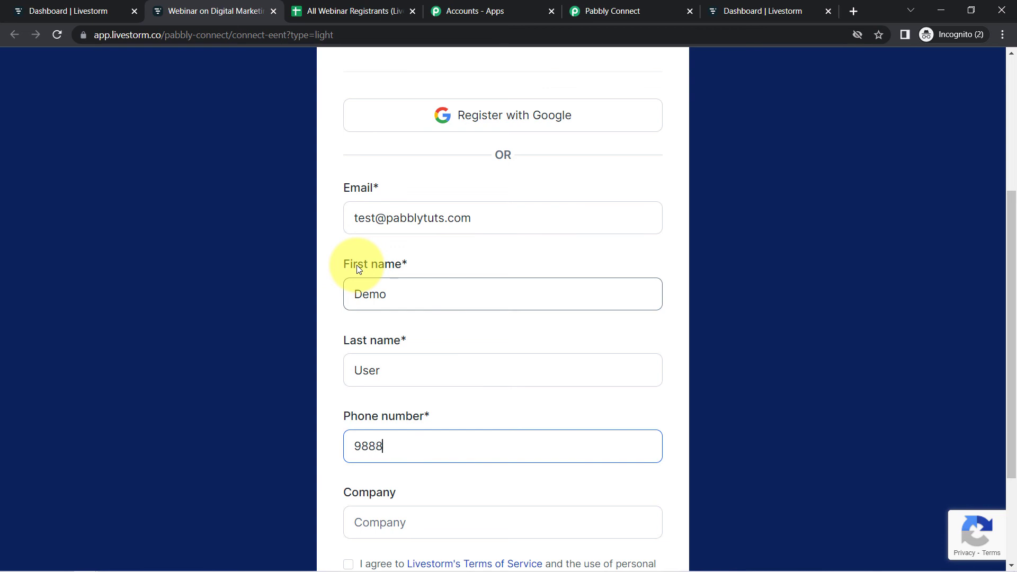
{"action": "type", "text": "888888888"}
{"action": "key", "text": "Tab"}
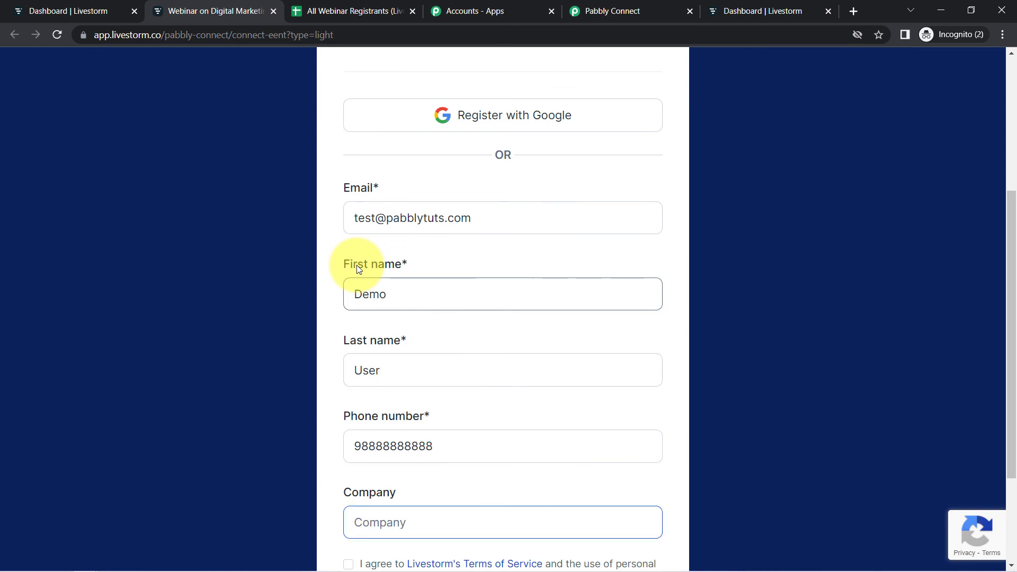
{"action": "type", "text": "MB"}
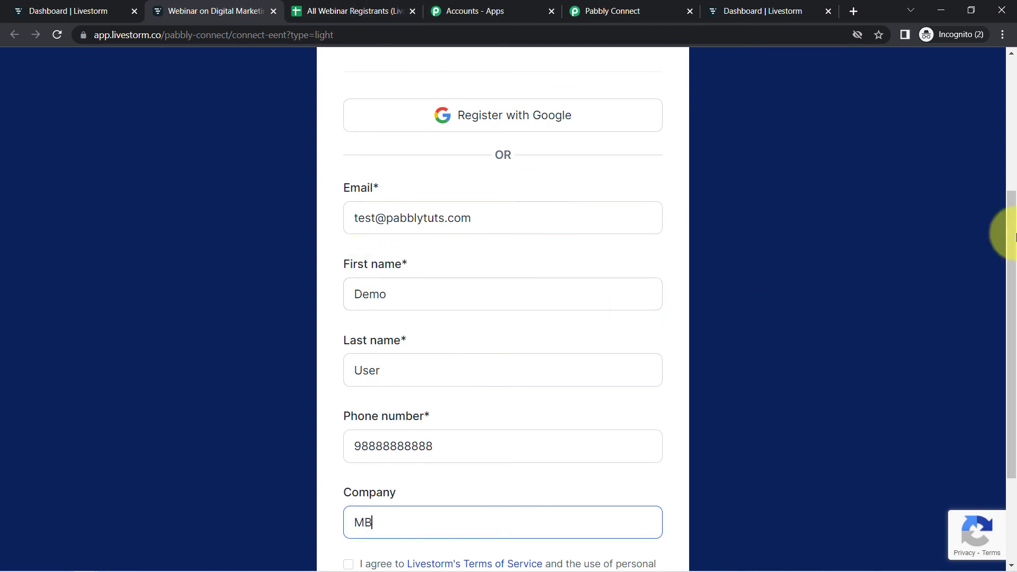
- Accept the terms, submit the registration, and check the spreadsheet for the new registrant's row
{"action": "scroll", "coordinate": [1012, 245], "scroll_direction": "down", "scroll_amount": 3}
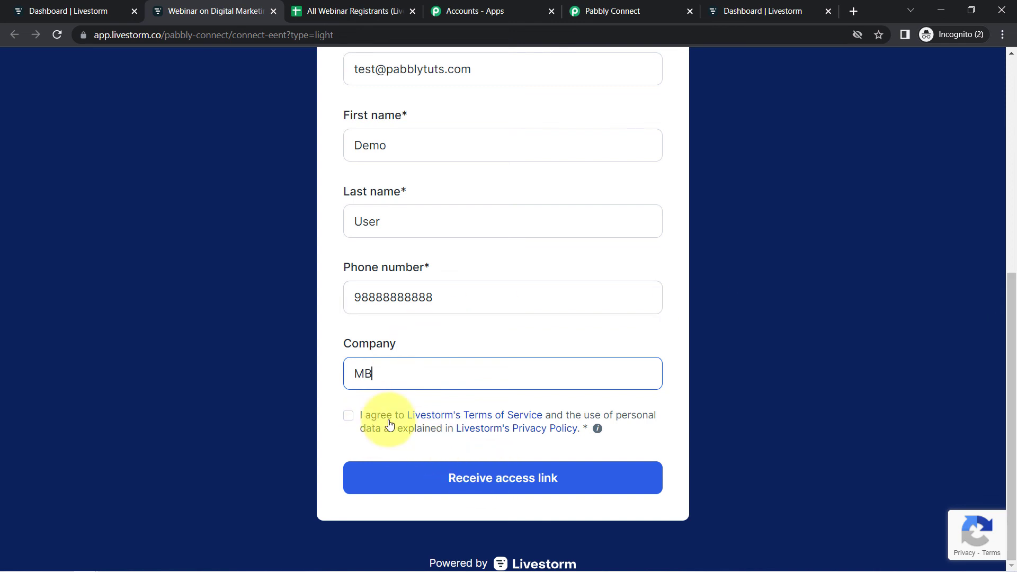
{"action": "left_click", "coordinate": [358, 416]}
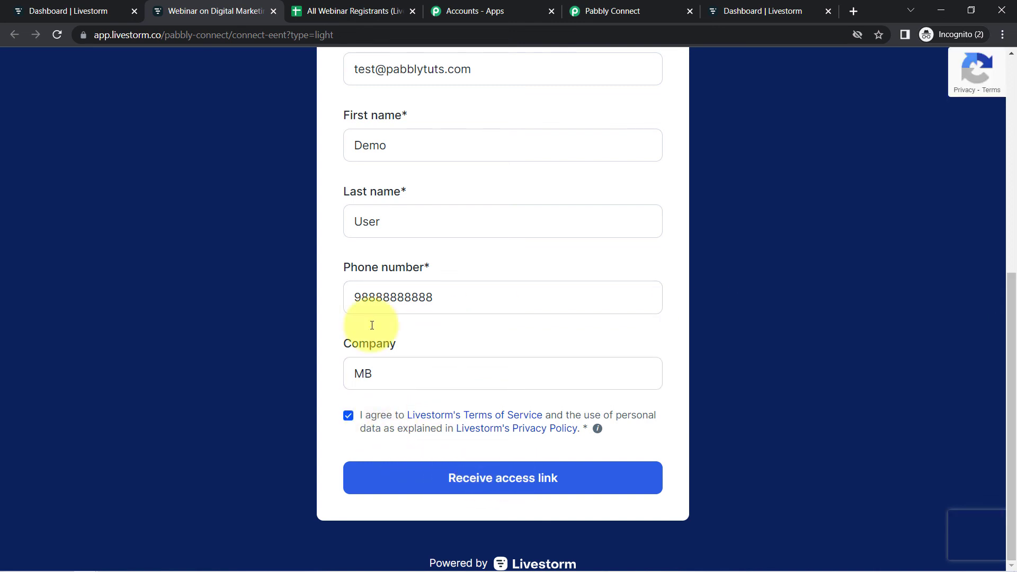
{"action": "left_click", "coordinate": [503, 478]}
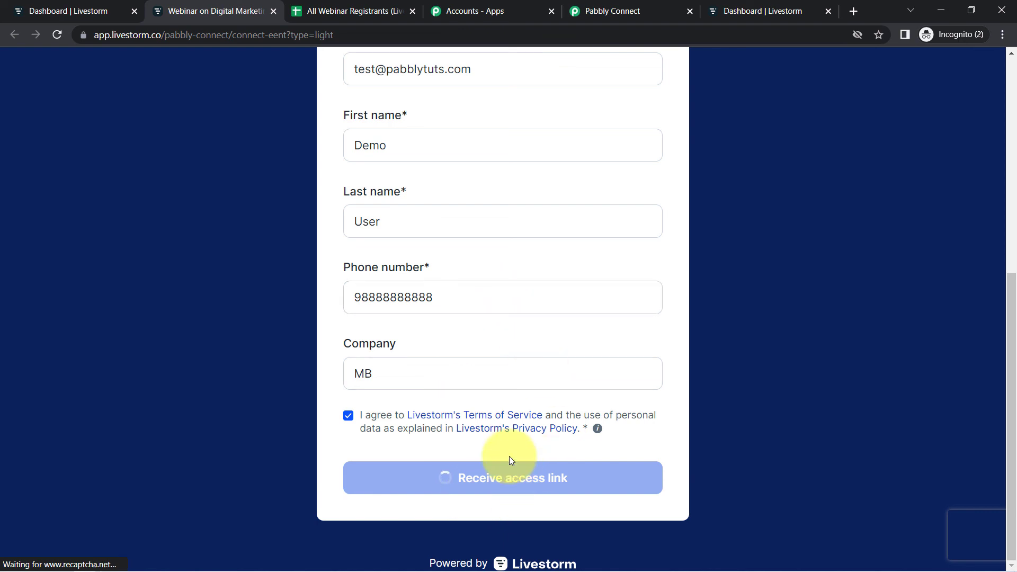
{"action": "left_click", "coordinate": [369, 12]}
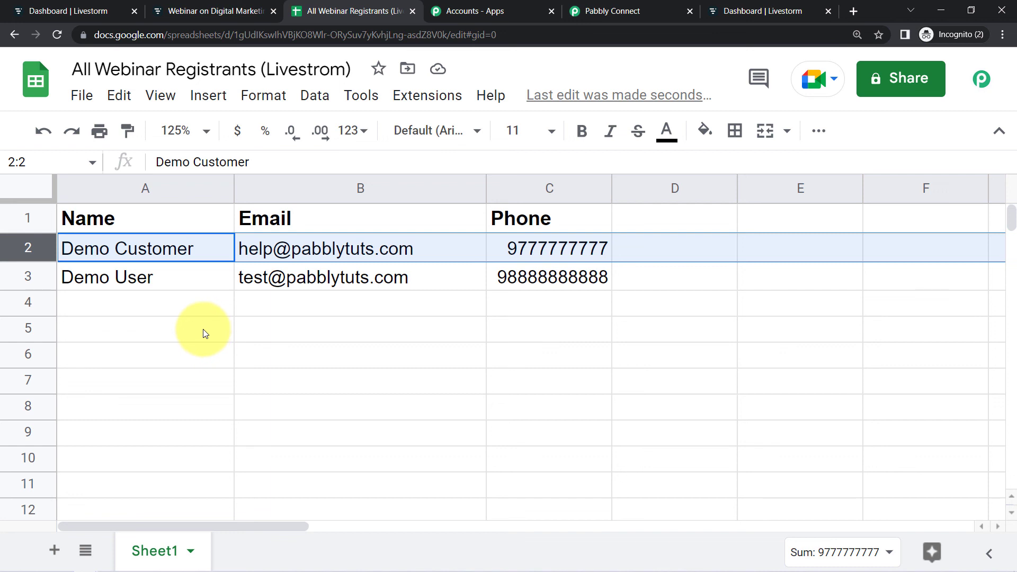
{"action": "left_click", "coordinate": [171, 311]}
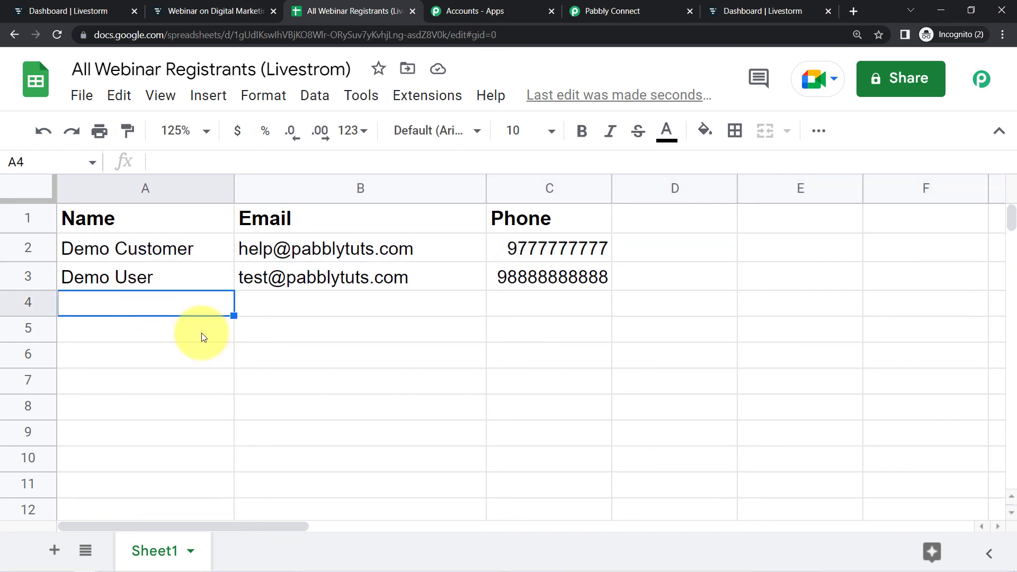